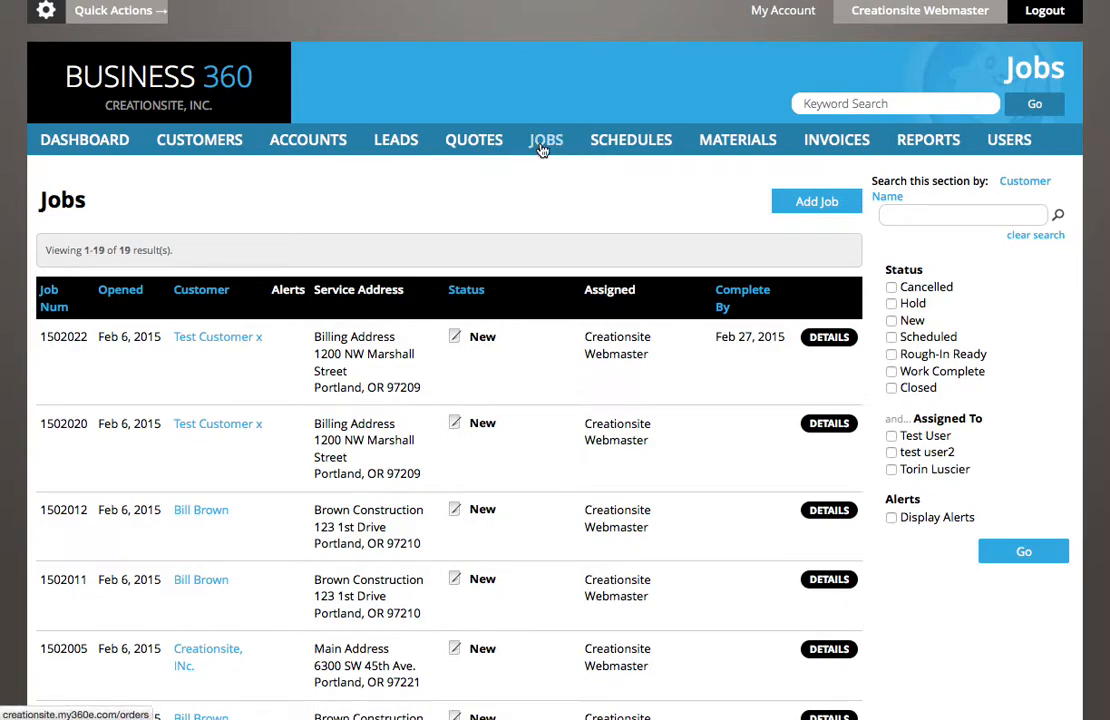
# - Start a new job in the Jobs section and name it "Today's Job"
pyautogui.click(541, 148)
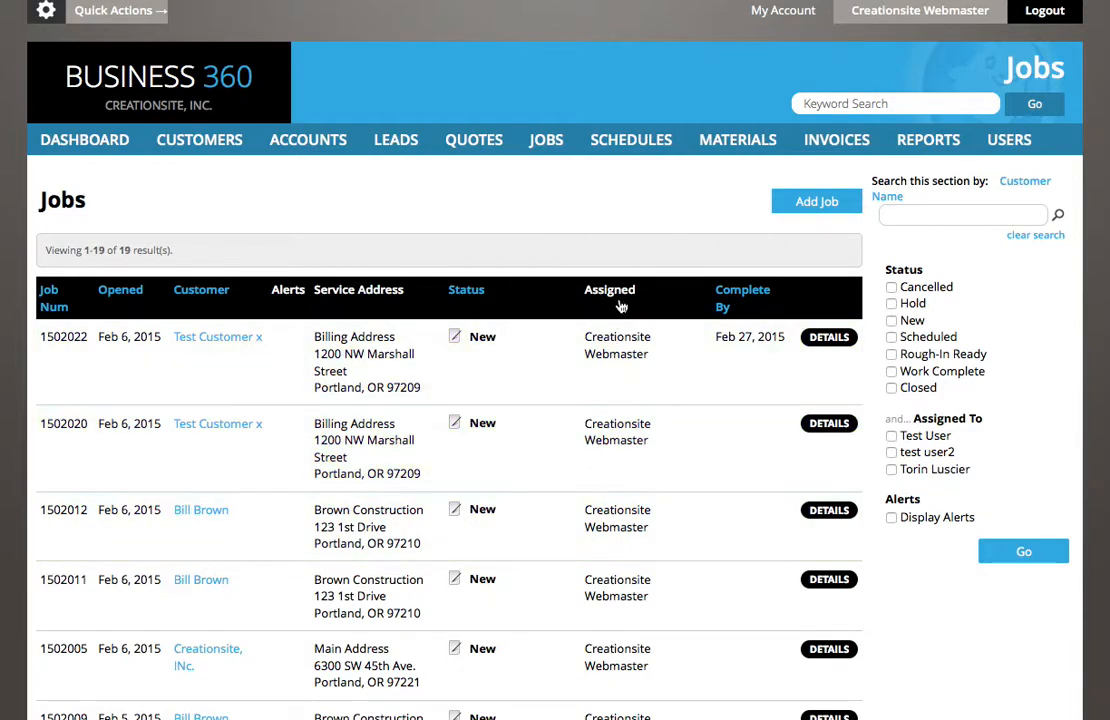
pyautogui.click(816, 203)
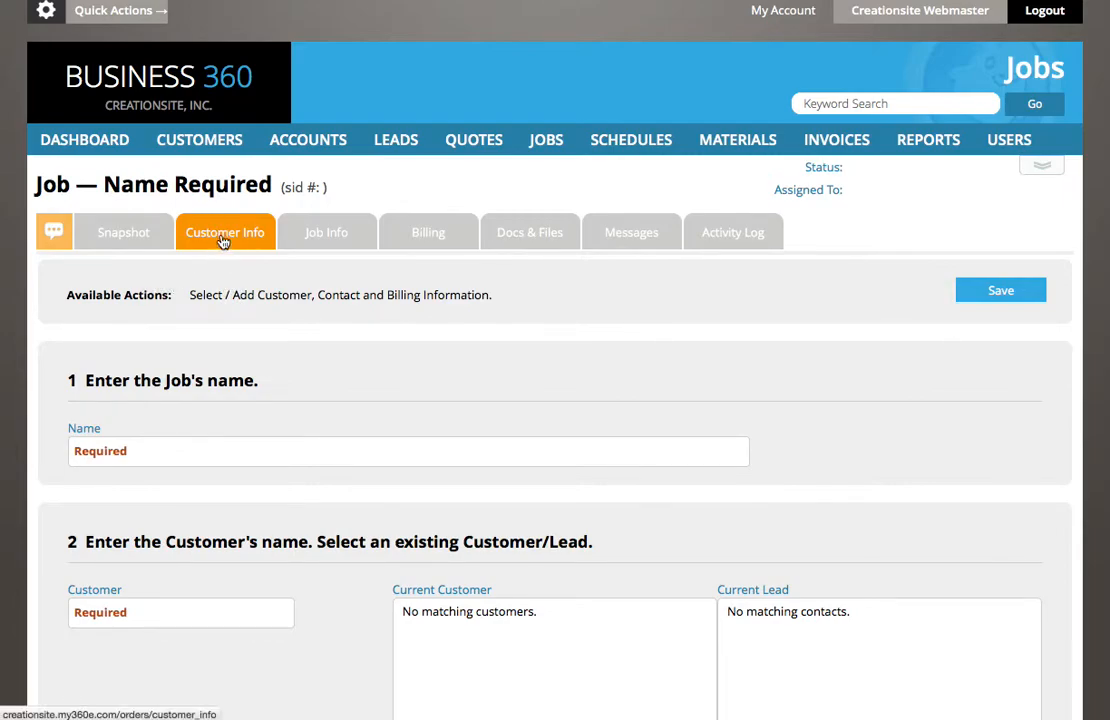
pyautogui.scroll(-2, 226, 292)
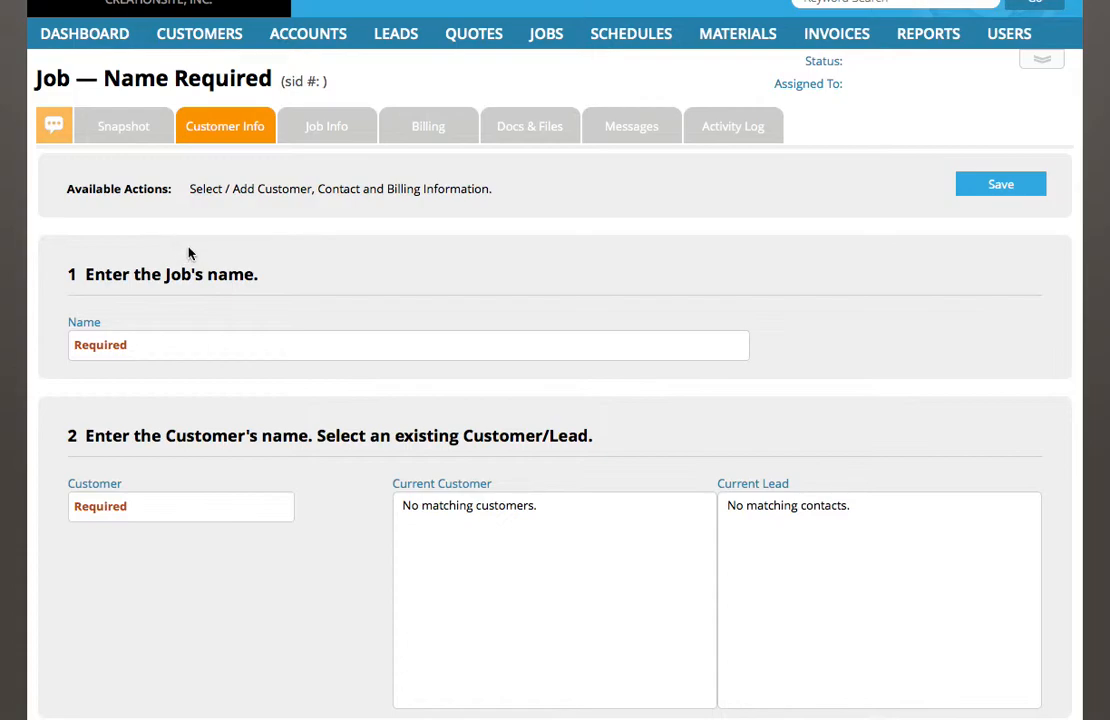
pyautogui.click(132, 348)
pyautogui.write("Today's Job")
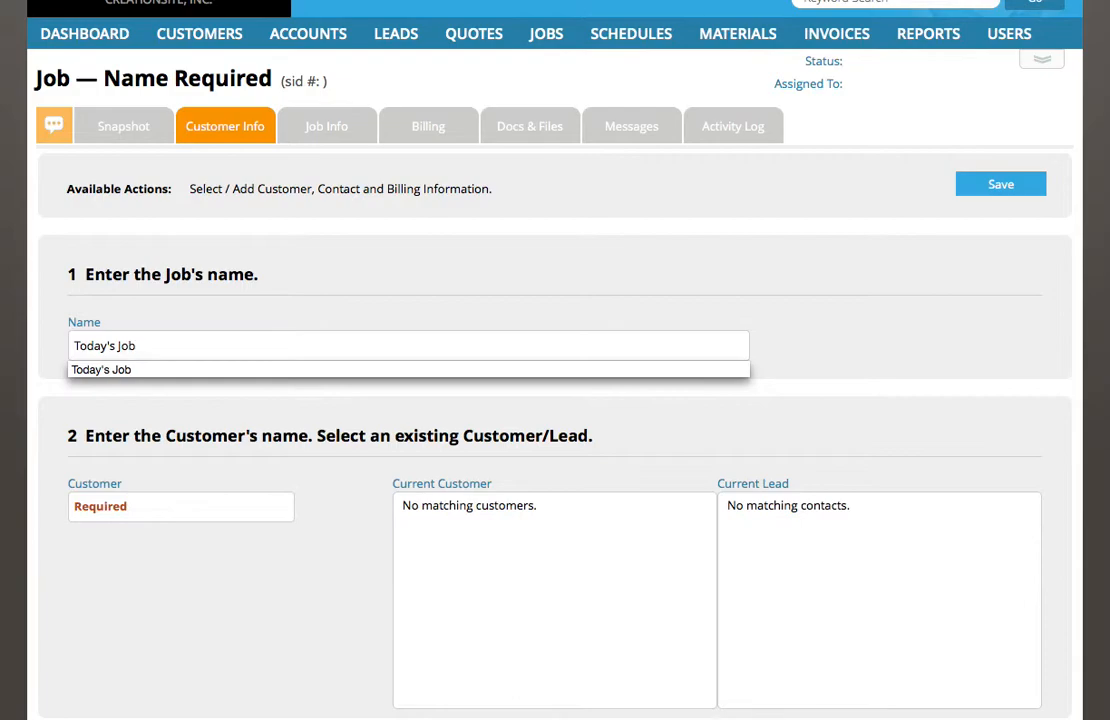
pyautogui.press('Tab')
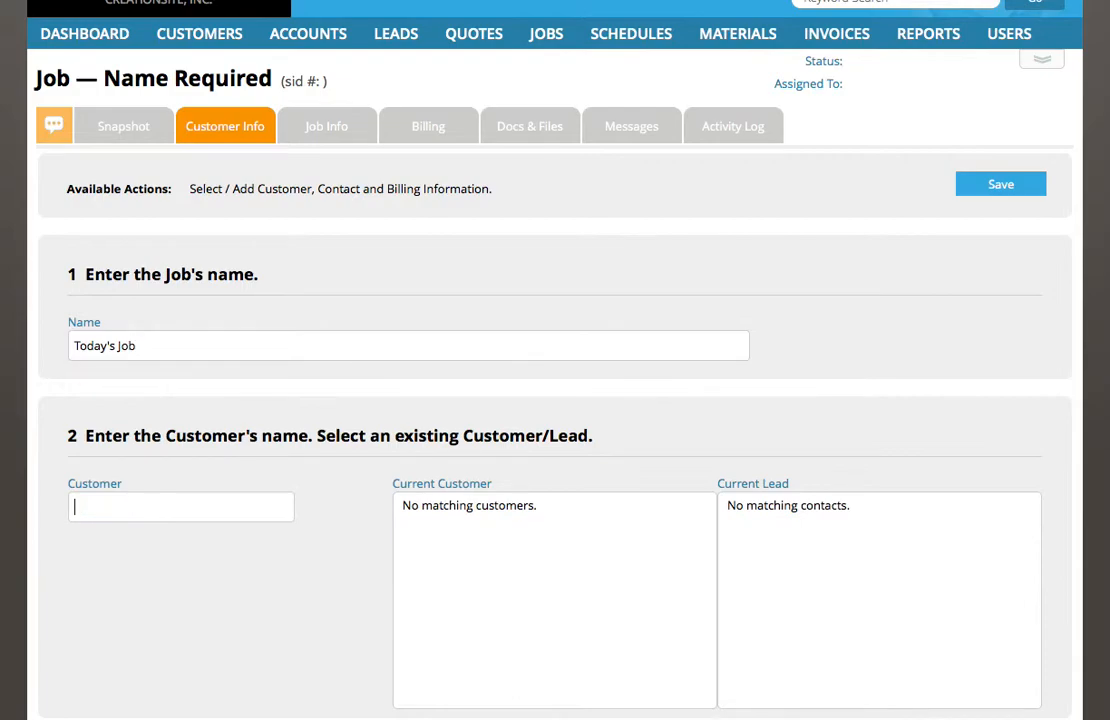
# - Search the existing customers for "customer" and select Test Customer x as the job's customer
pyautogui.click(118, 500)
pyautogui.write('cust')
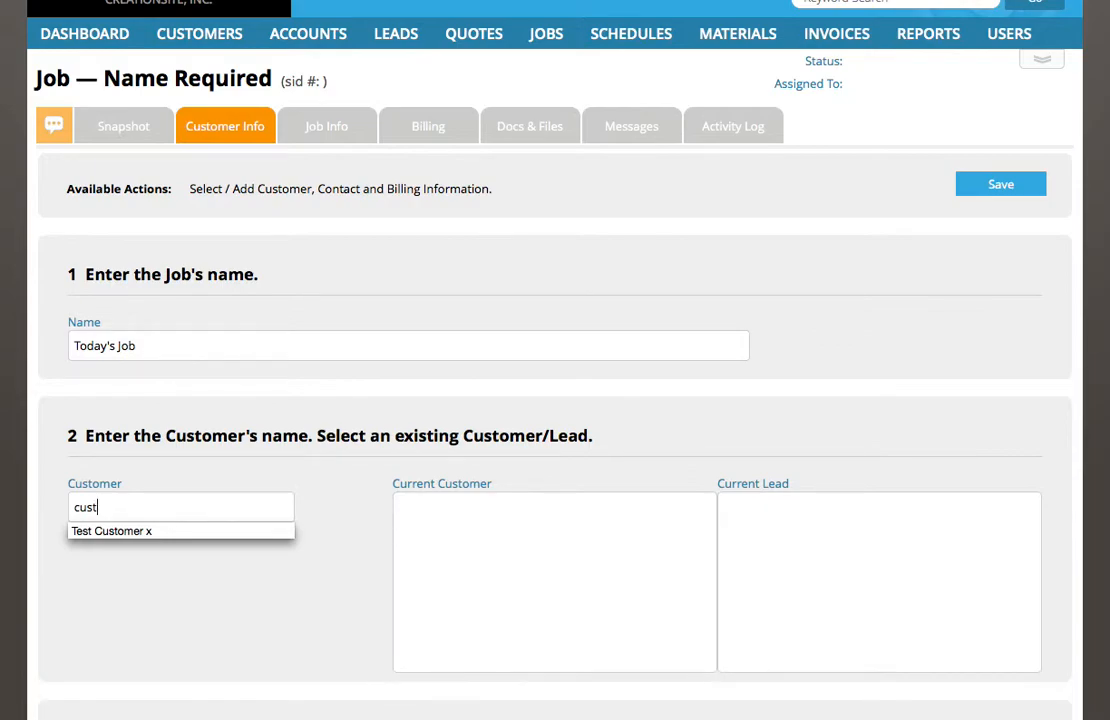
pyautogui.write(' om')
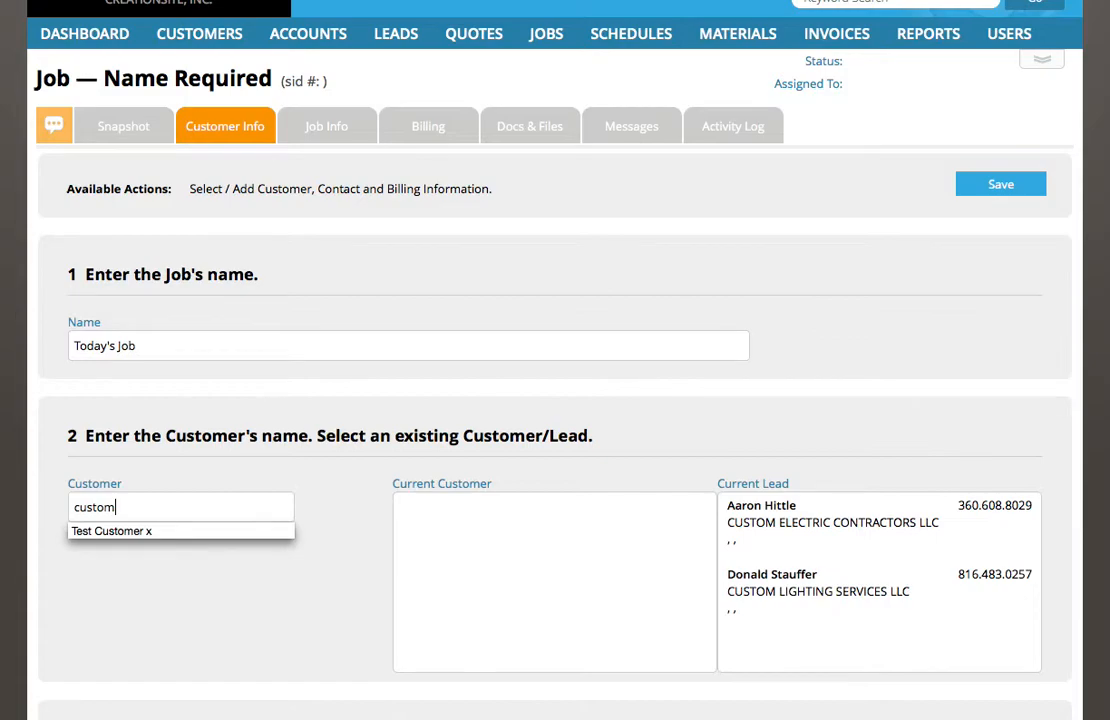
pyautogui.write('er')
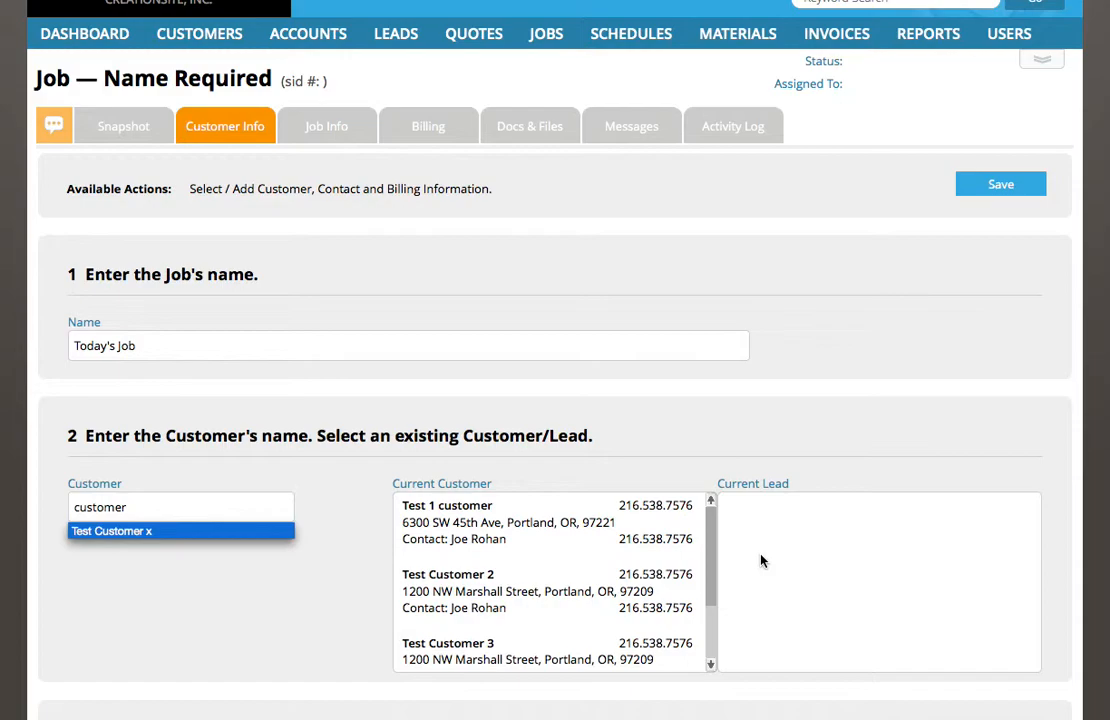
pyautogui.scroll(-1, 507, 539)
pyautogui.scroll(-5, 507, 539)
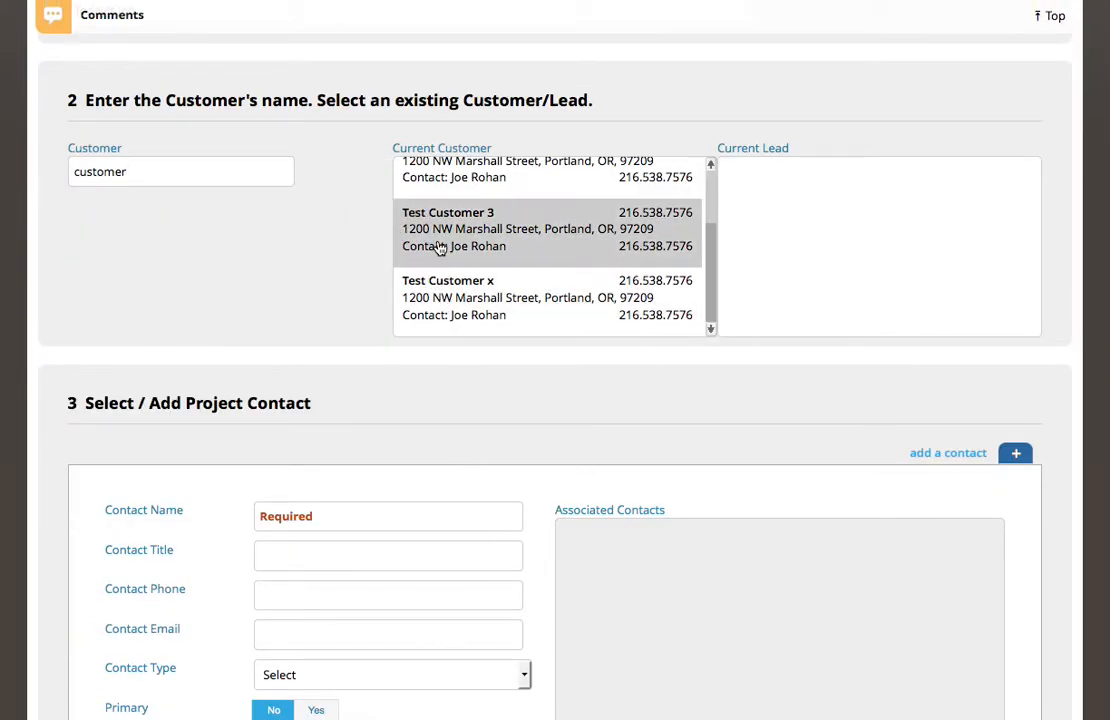
pyautogui.click(434, 300)
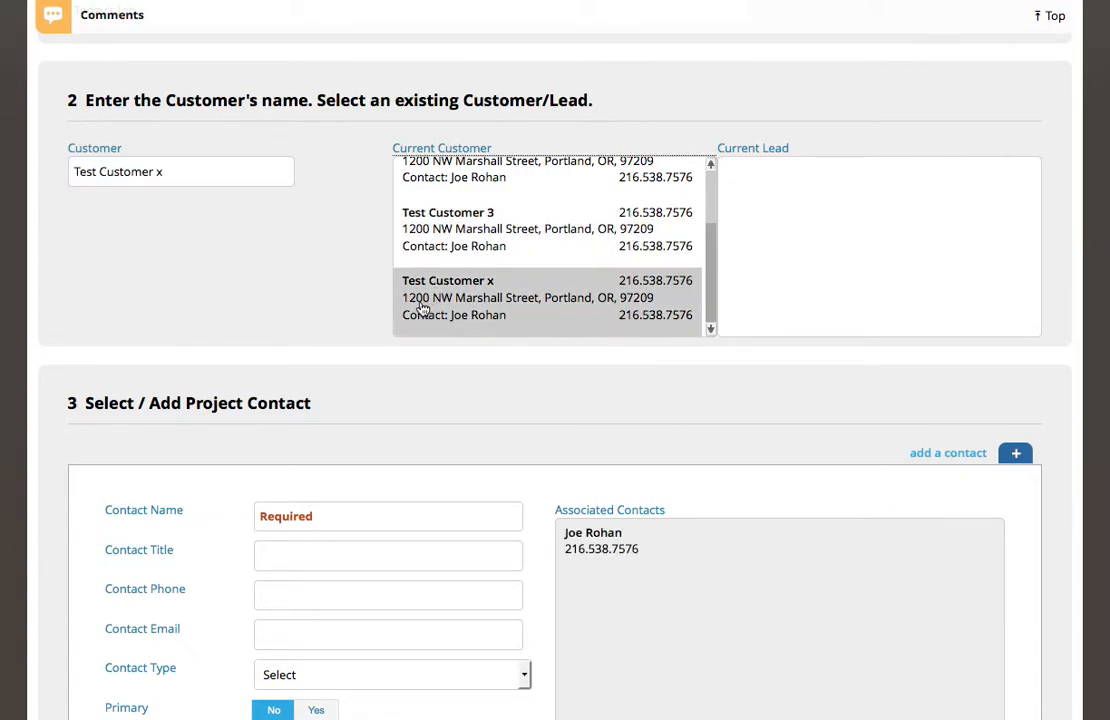
# - Fill in the project contact from the customer's associated contact
pyautogui.scroll(-3, 428, 497)
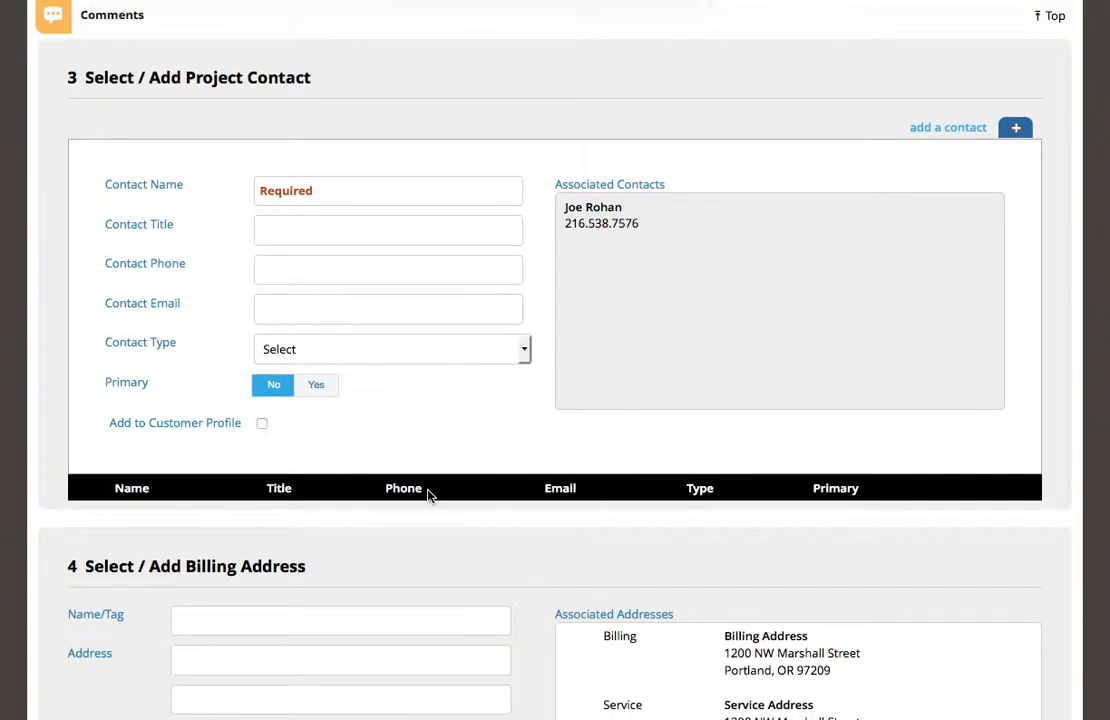
pyautogui.scroll(4, 428, 497)
pyautogui.scroll(-1, 405, 492)
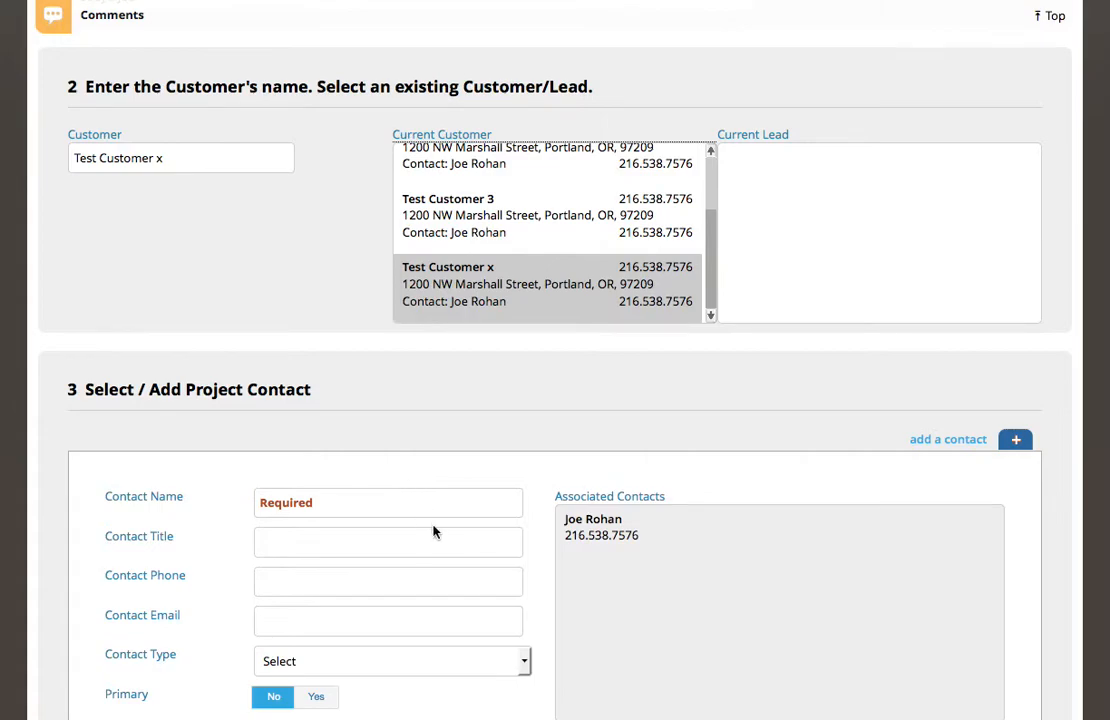
pyautogui.click(585, 532)
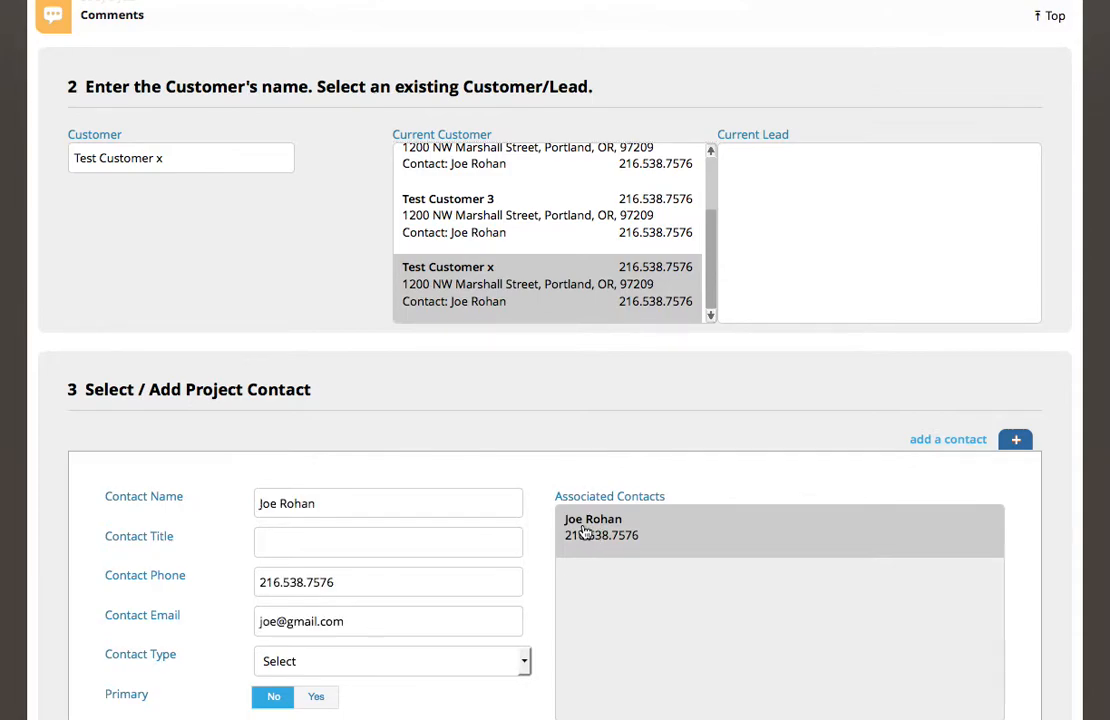
# - Fill in the job's billing address from the customer's associated Billing Address entry
pyautogui.scroll(-2, 585, 532)
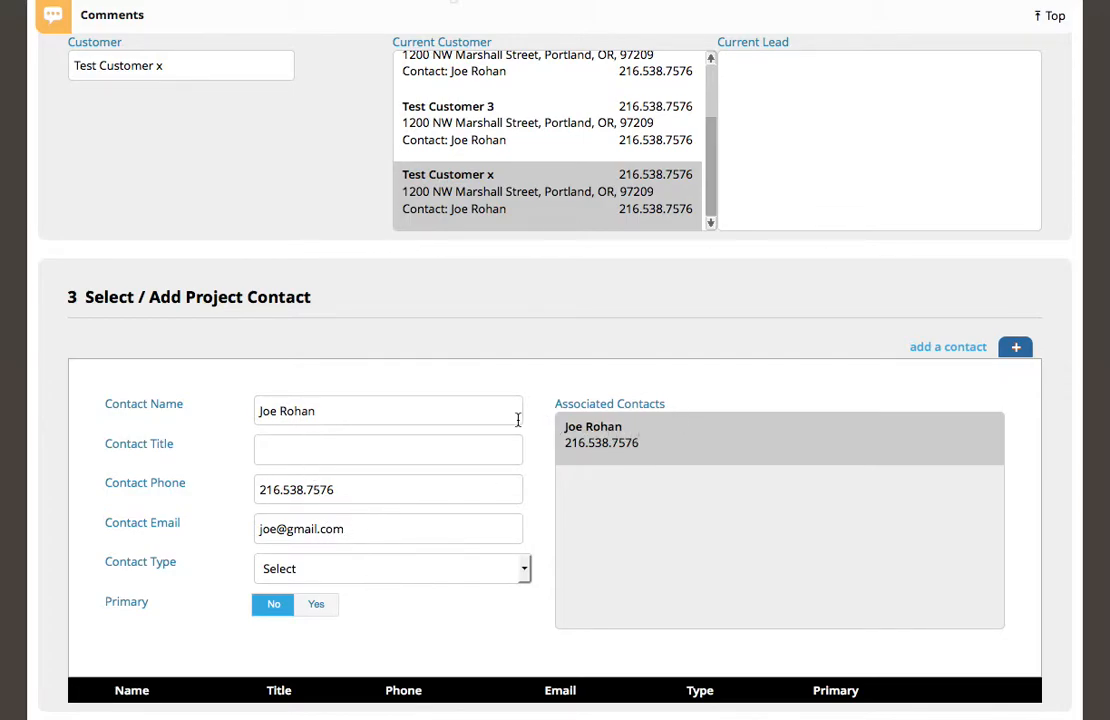
pyautogui.scroll(-5, 518, 420)
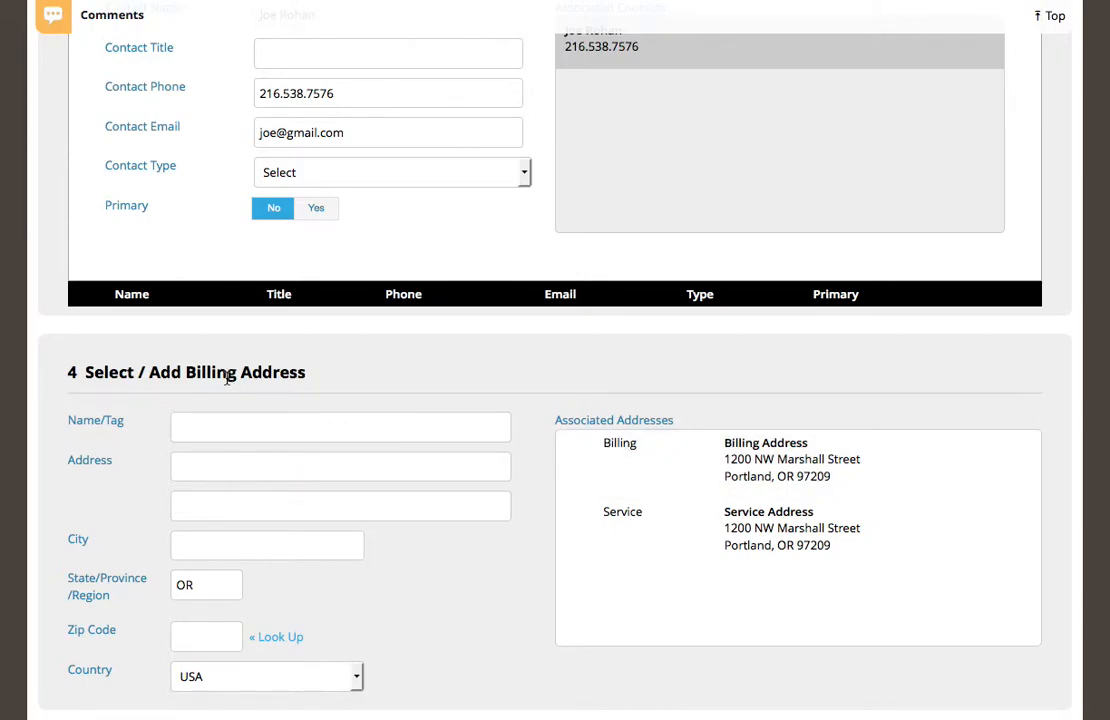
pyautogui.click(756, 471)
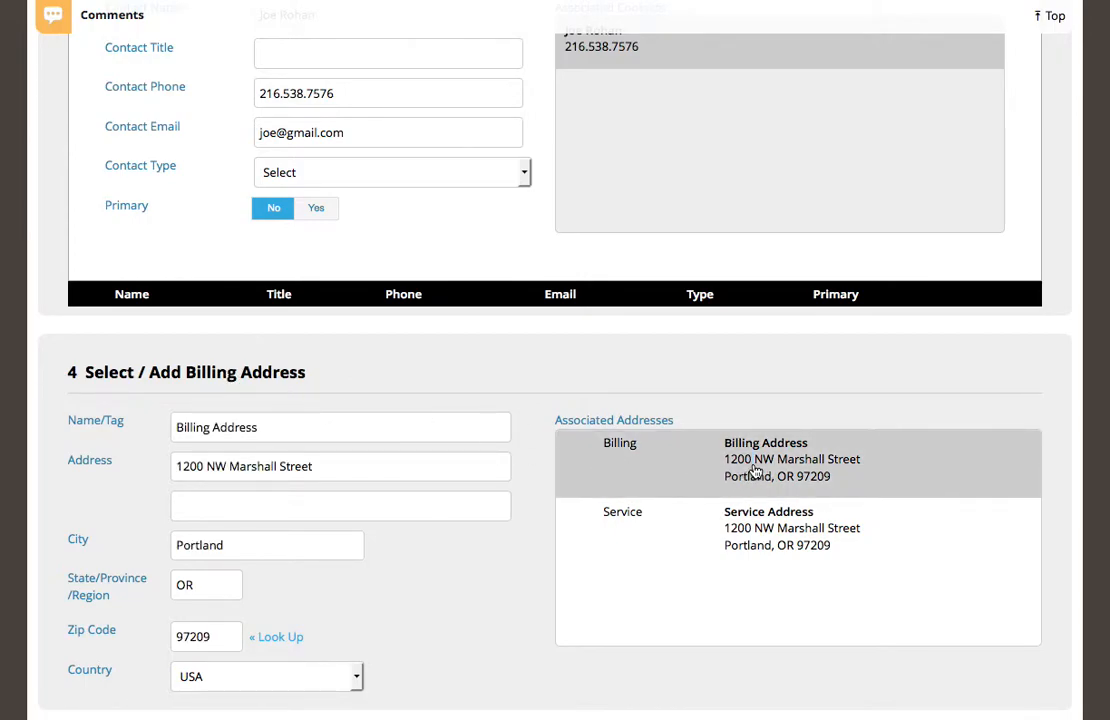
# - Set the jobsite address to Same As Recipient and save the job's customer information
pyautogui.scroll(-2, 528, 466)
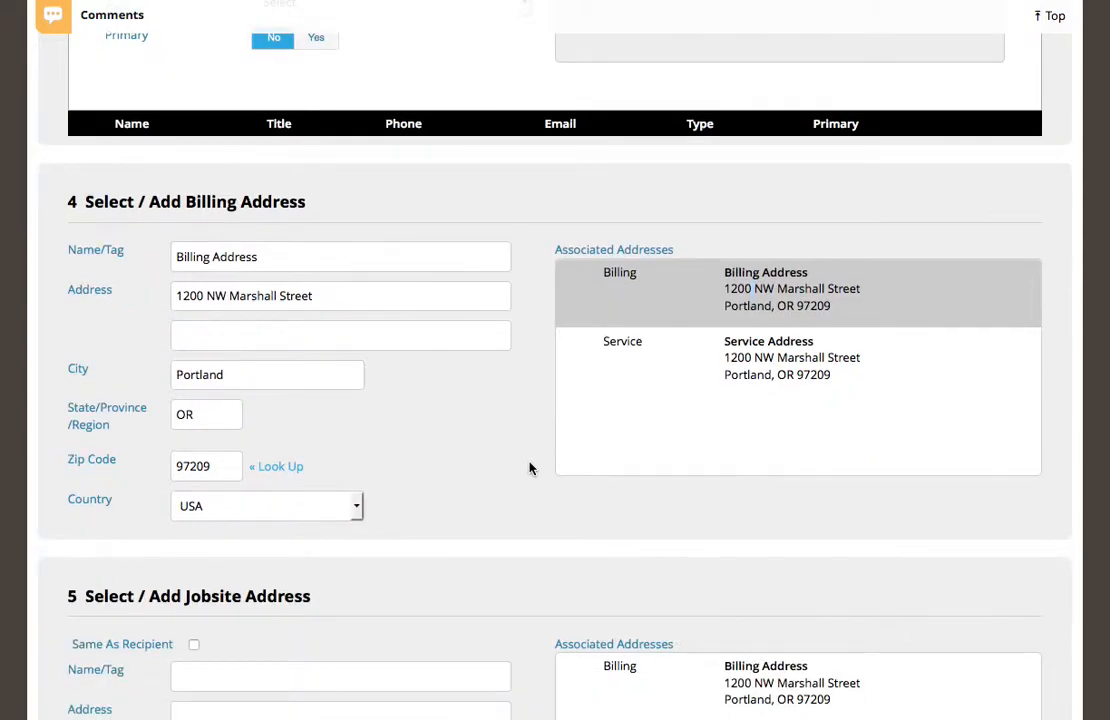
pyautogui.scroll(-2, 530, 468)
pyautogui.scroll(-1, 530, 468)
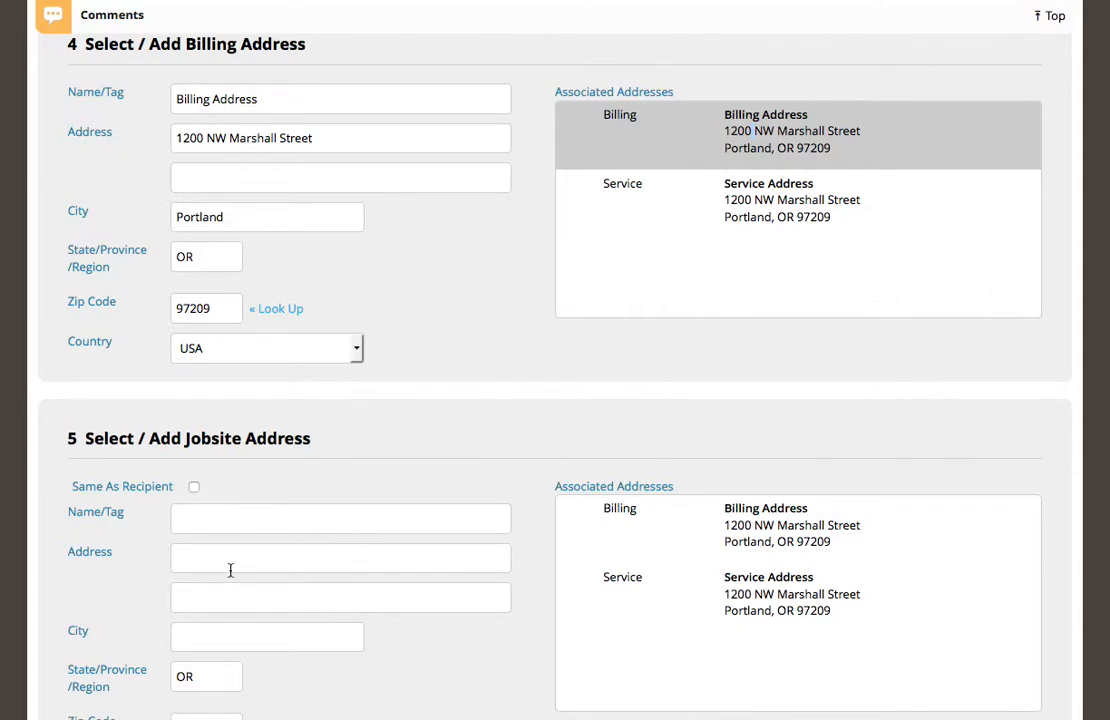
pyautogui.scroll(-5, 220, 489)
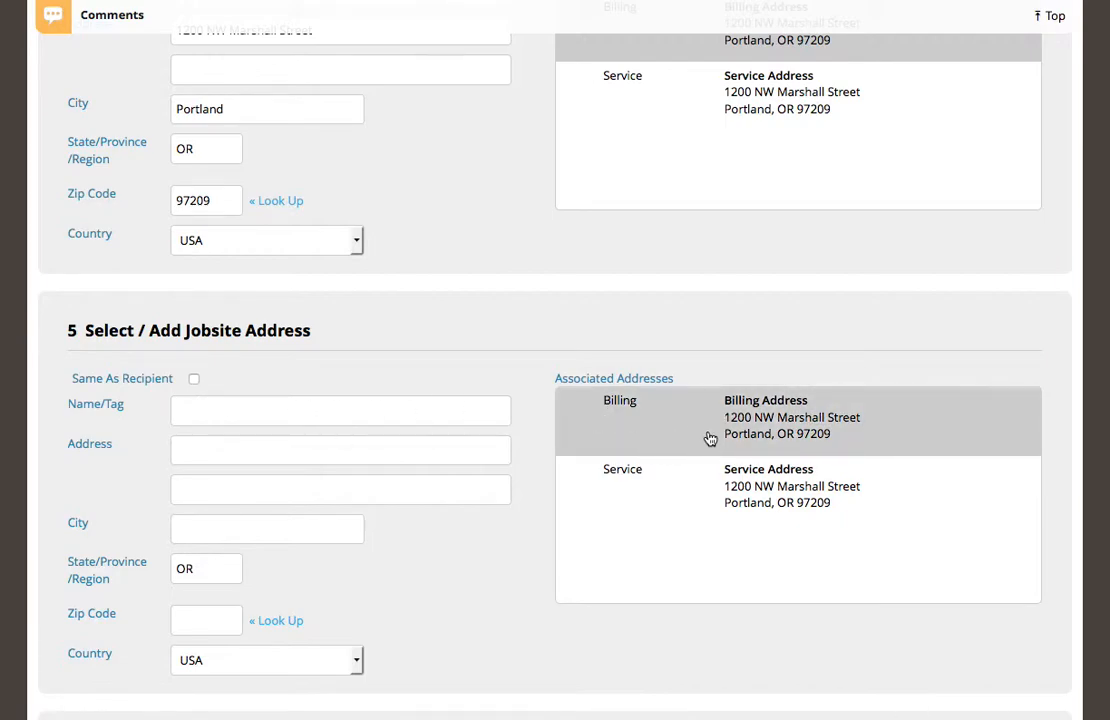
pyautogui.click(194, 381)
pyautogui.scroll(-2, 408, 546)
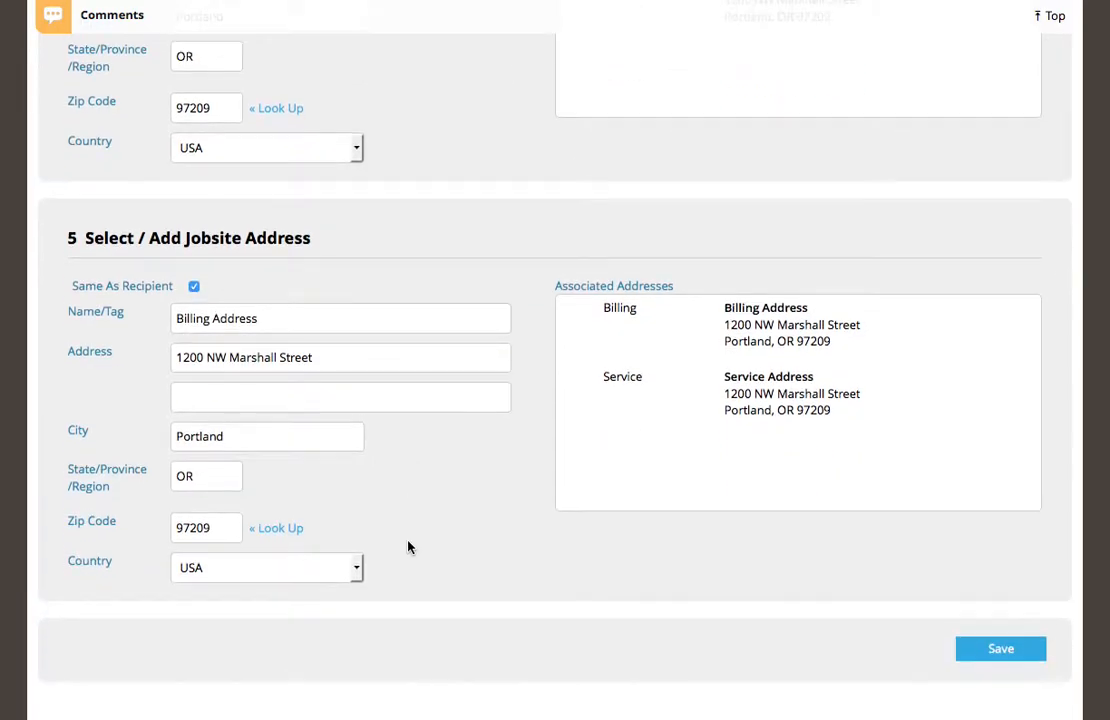
pyautogui.scroll(-1, 408, 546)
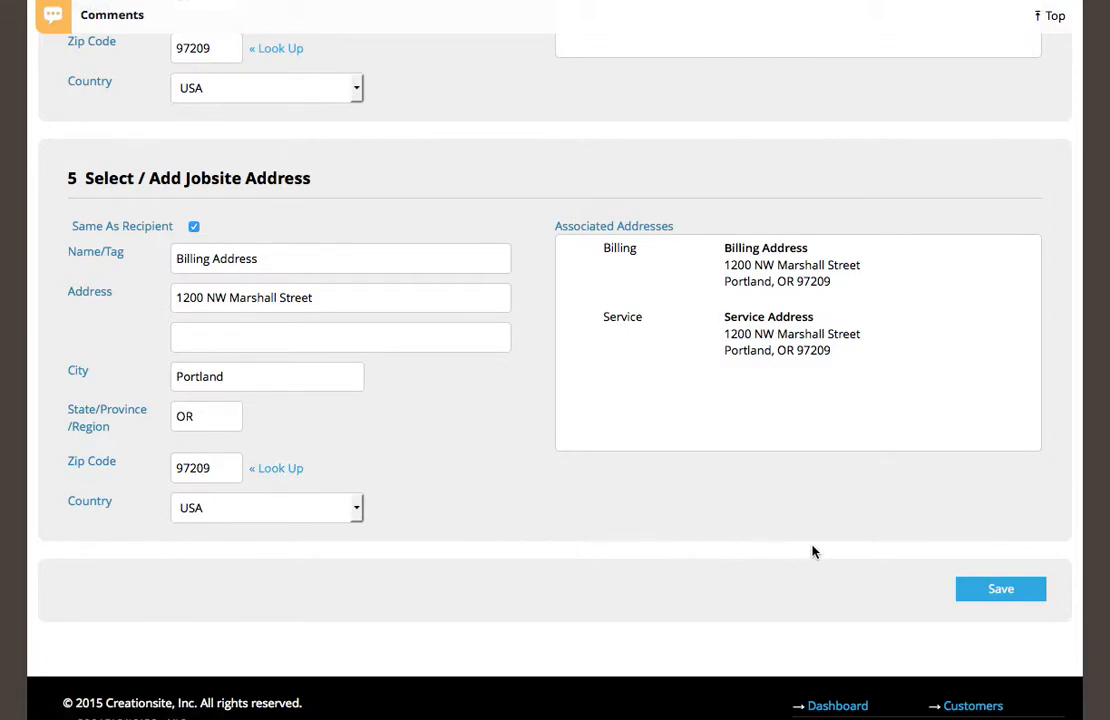
pyautogui.click(995, 594)
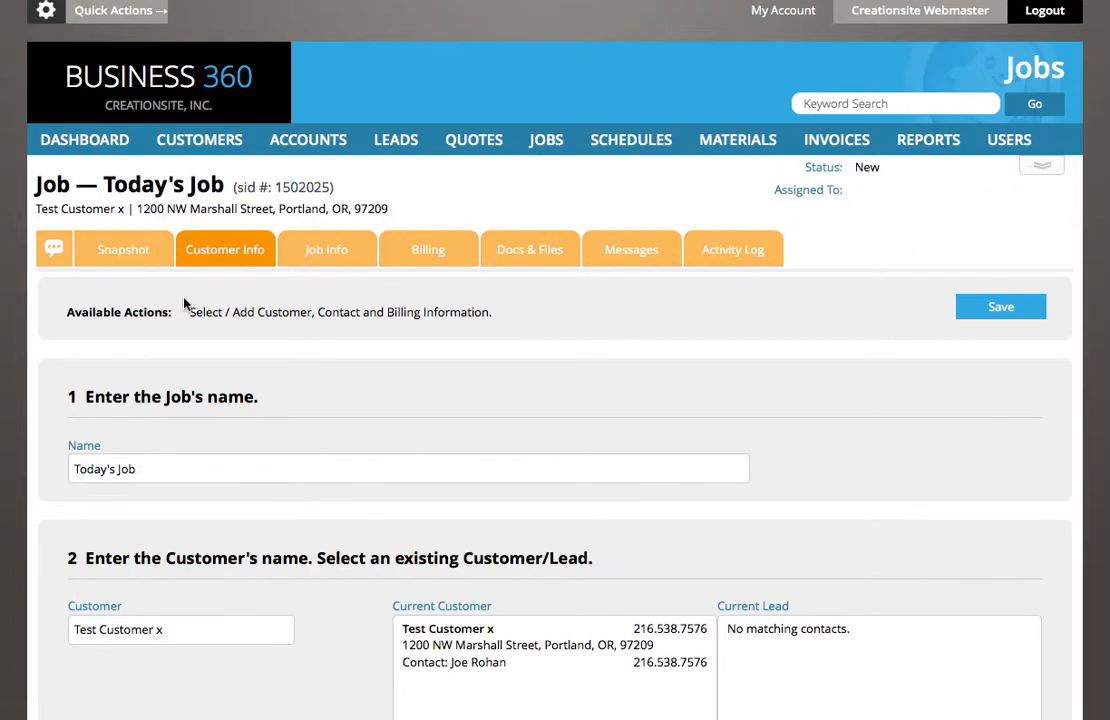
# - Open the job information for Today's Job and set the account rep to Test User
pyautogui.click(322, 264)
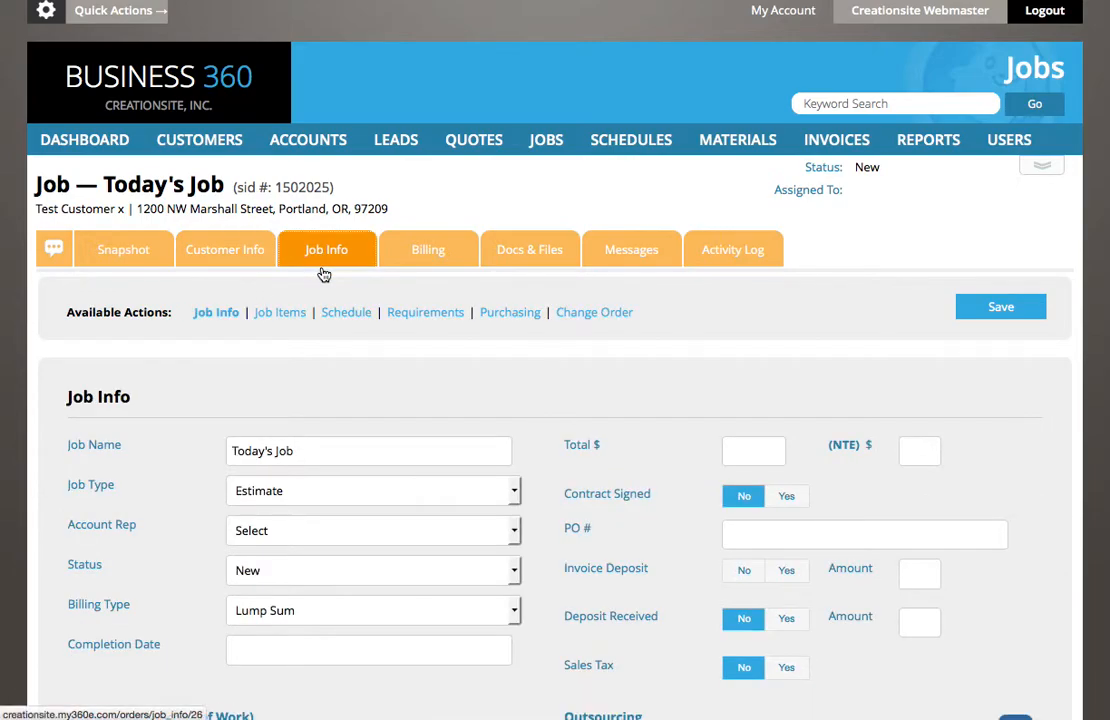
pyautogui.scroll(-3, 347, 349)
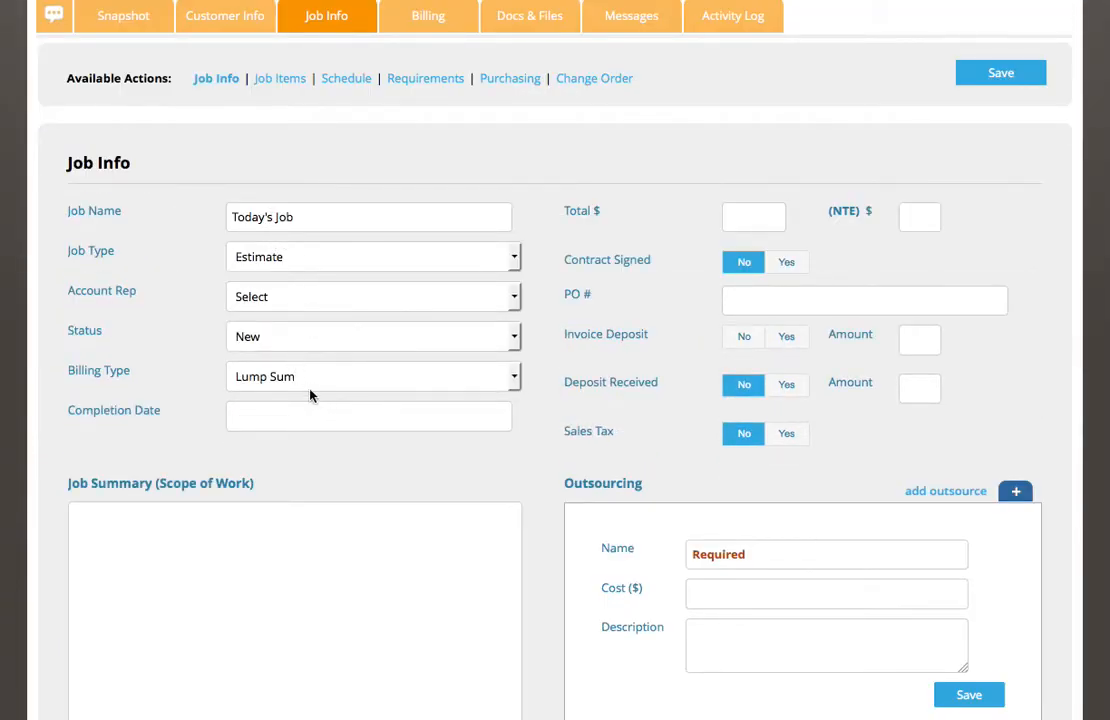
pyautogui.click(322, 261)
pyautogui.click(322, 261)
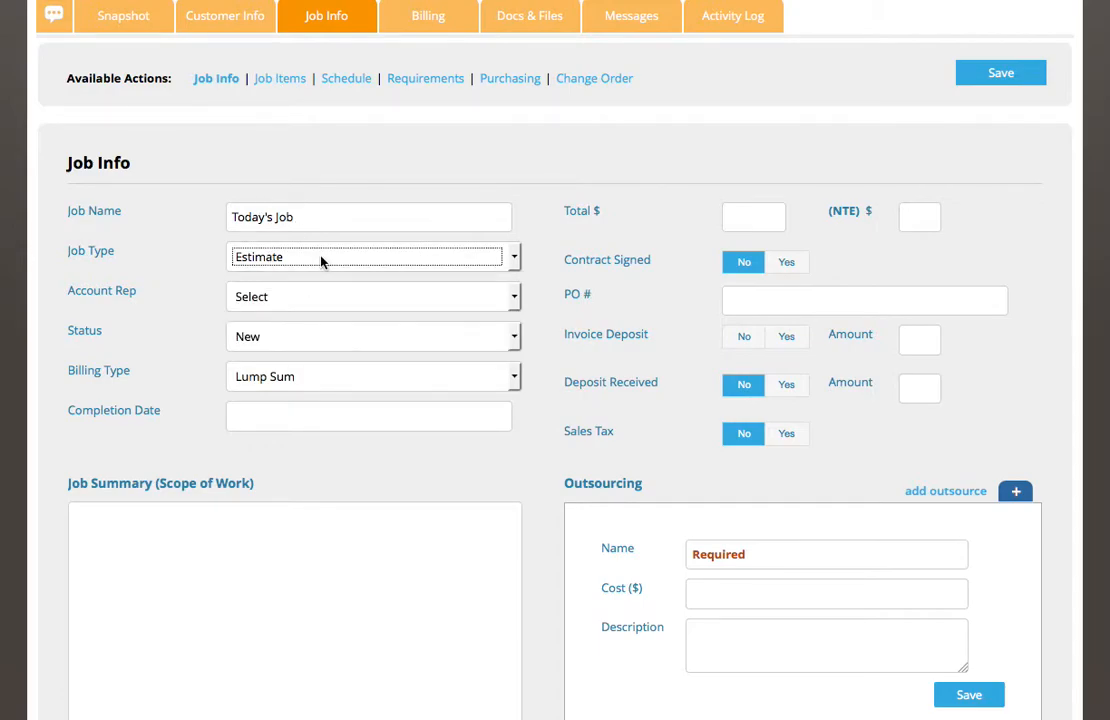
pyautogui.click(291, 297)
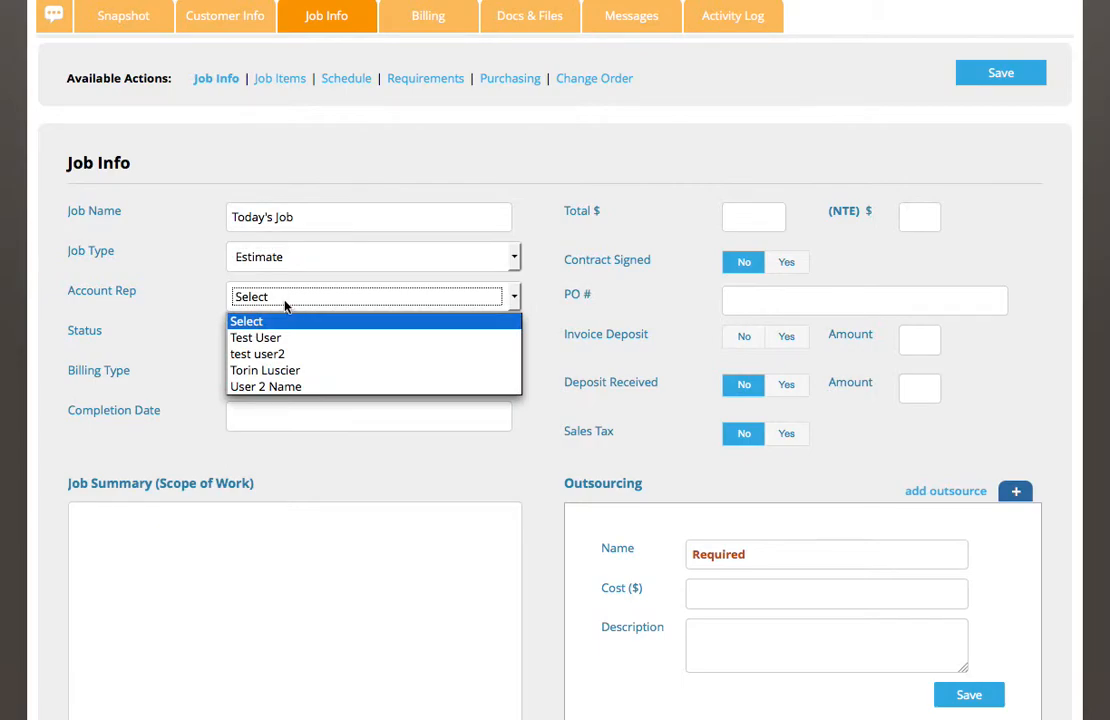
pyautogui.click(283, 338)
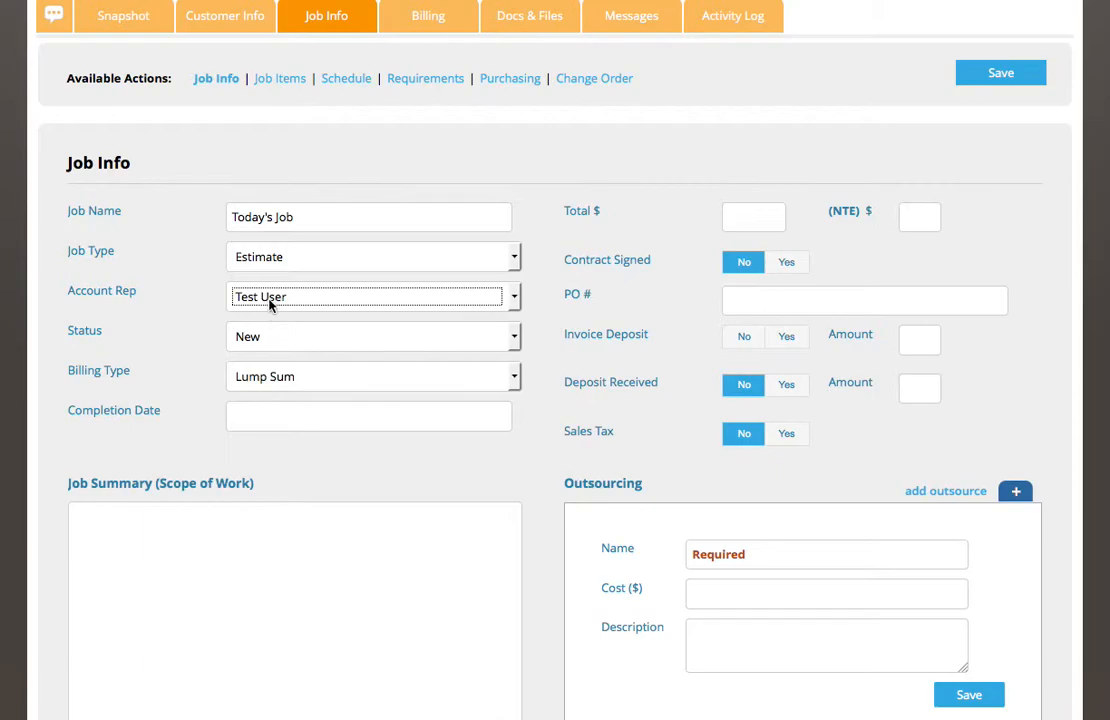
# - Enter "Basement Remodel and Rewire." as the job summary (scope of work)
pyautogui.click(190, 512)
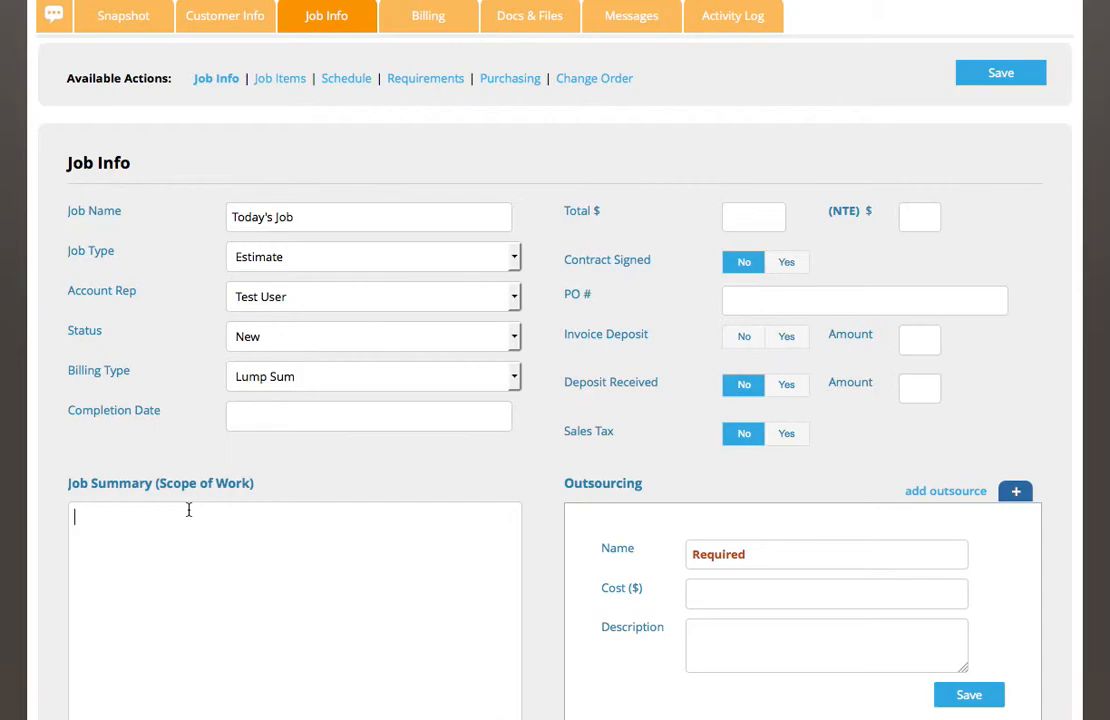
pyautogui.write('Basement Remodel and ')
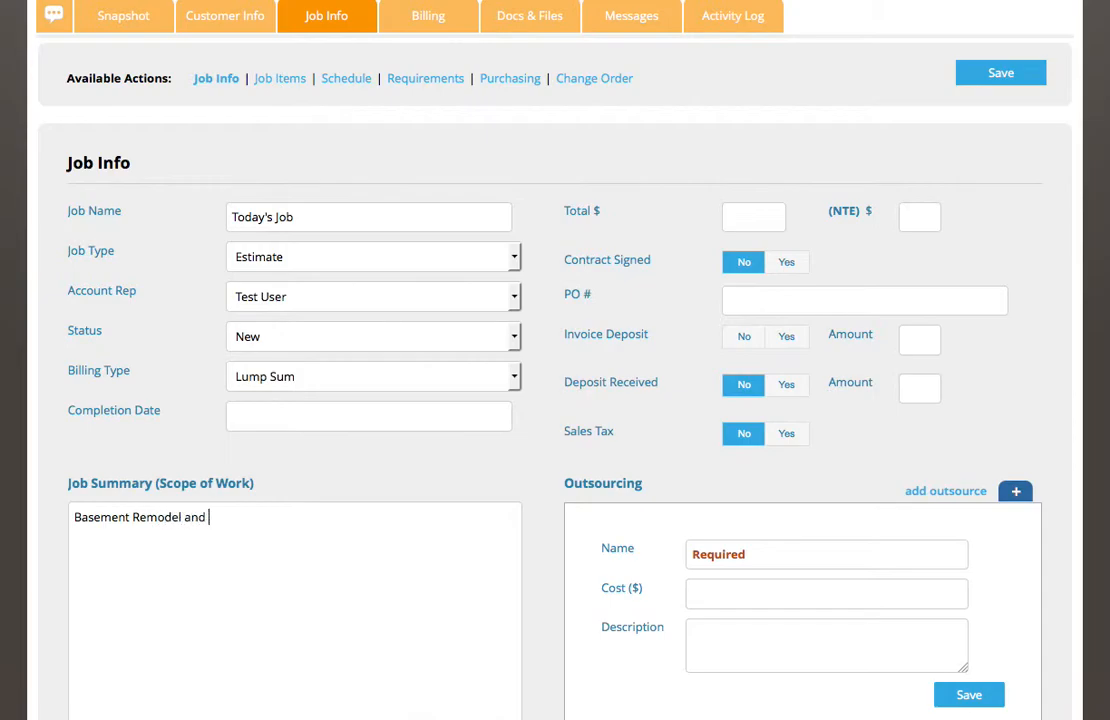
pyautogui.write('Rewire.')
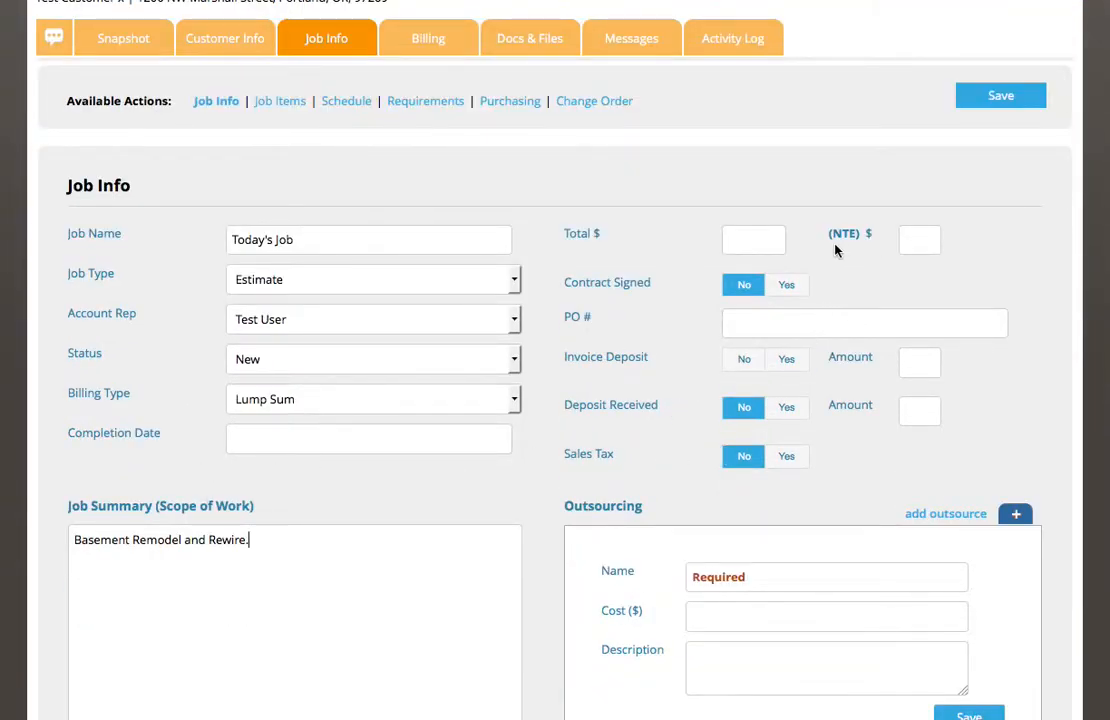
# - Set the job's not-to-exceed (NTE) amount to $1000 and save the job information
pyautogui.click(912, 238)
pyautogui.write('1000')
pyautogui.scroll(-1, 926, 250)
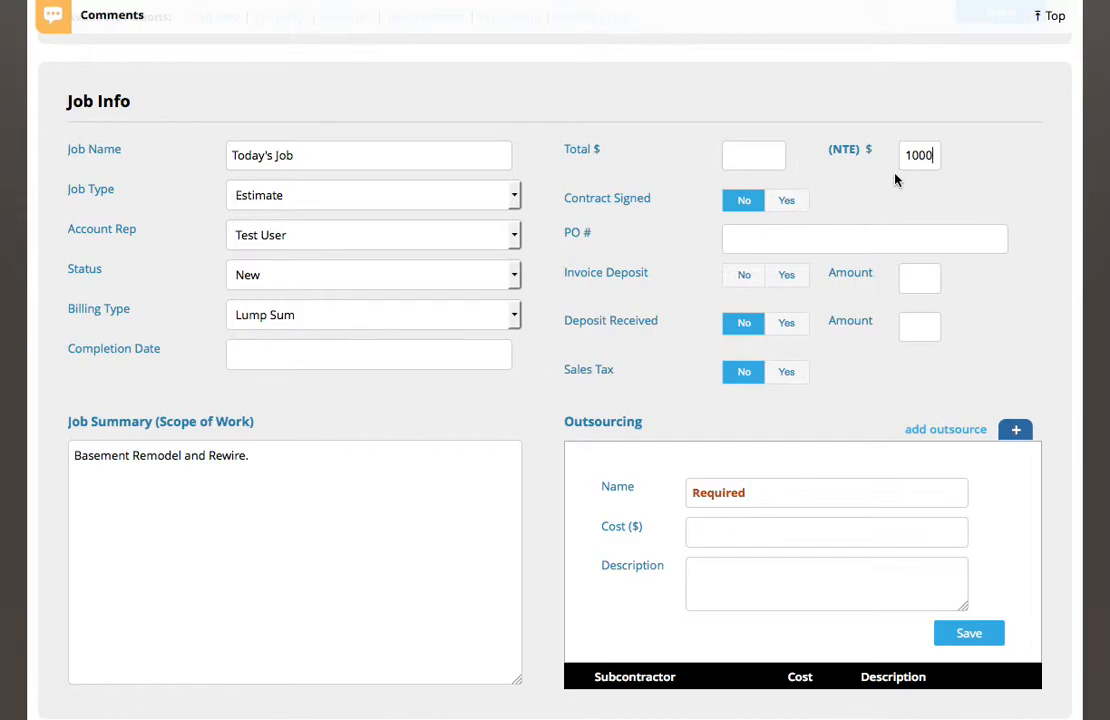
pyautogui.scroll(-3, 766, 584)
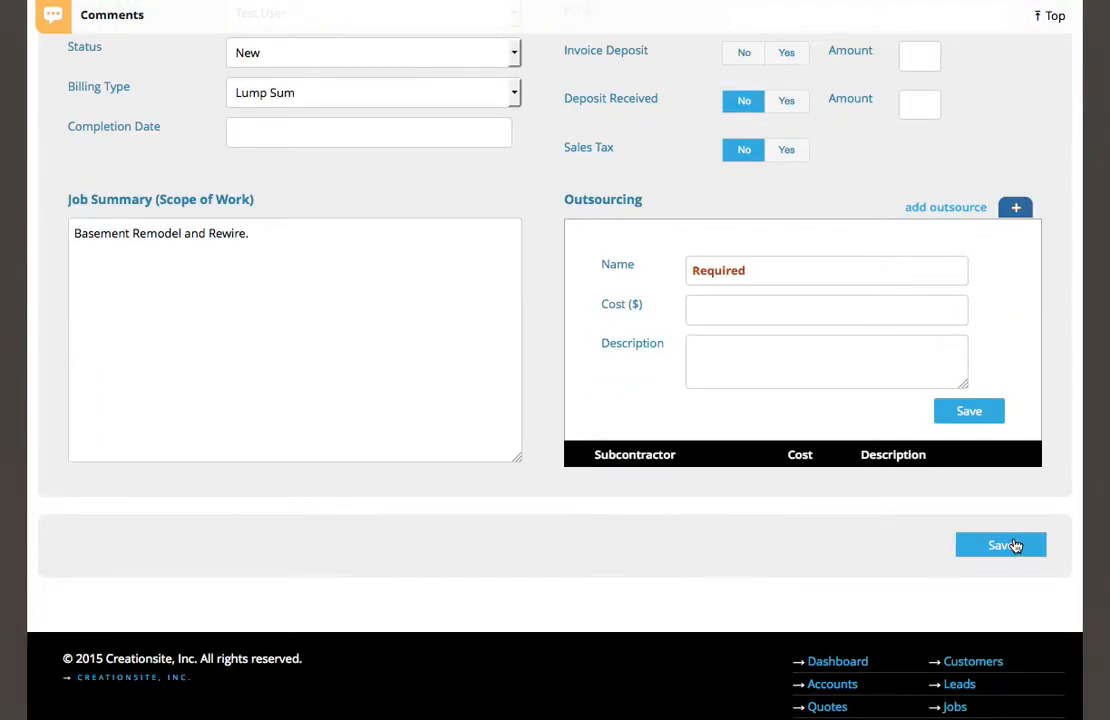
pyautogui.click(1013, 546)
pyautogui.scroll(-4, 900, 476)
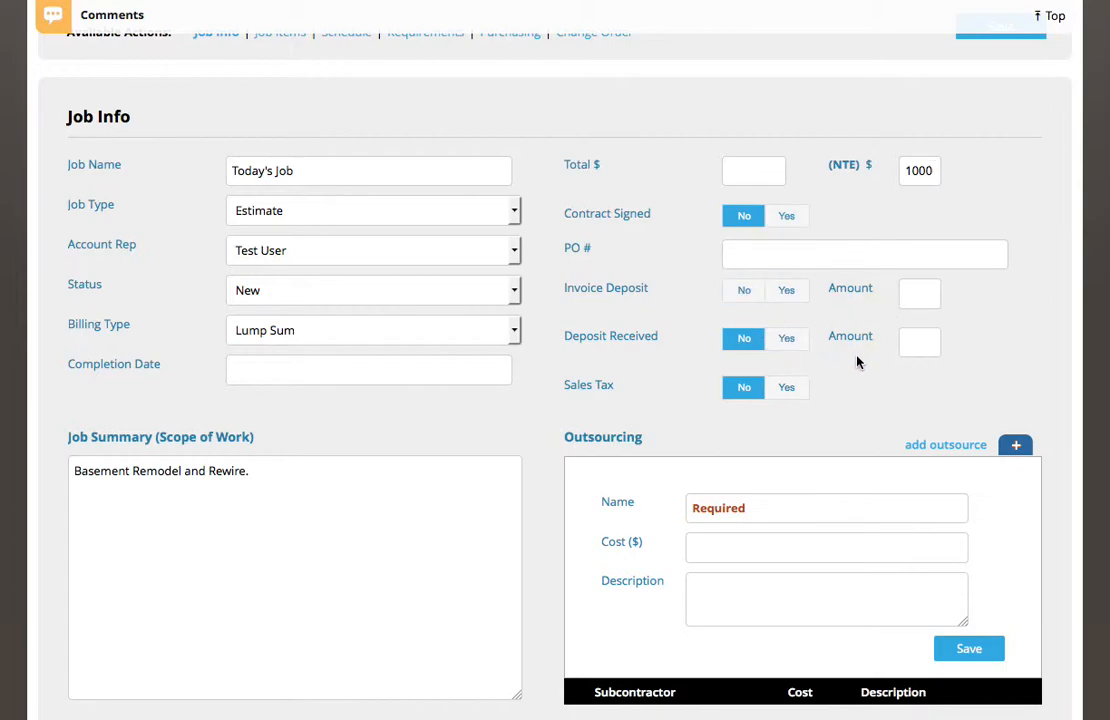
pyautogui.scroll(1, 857, 361)
pyautogui.scroll(-5, 857, 361)
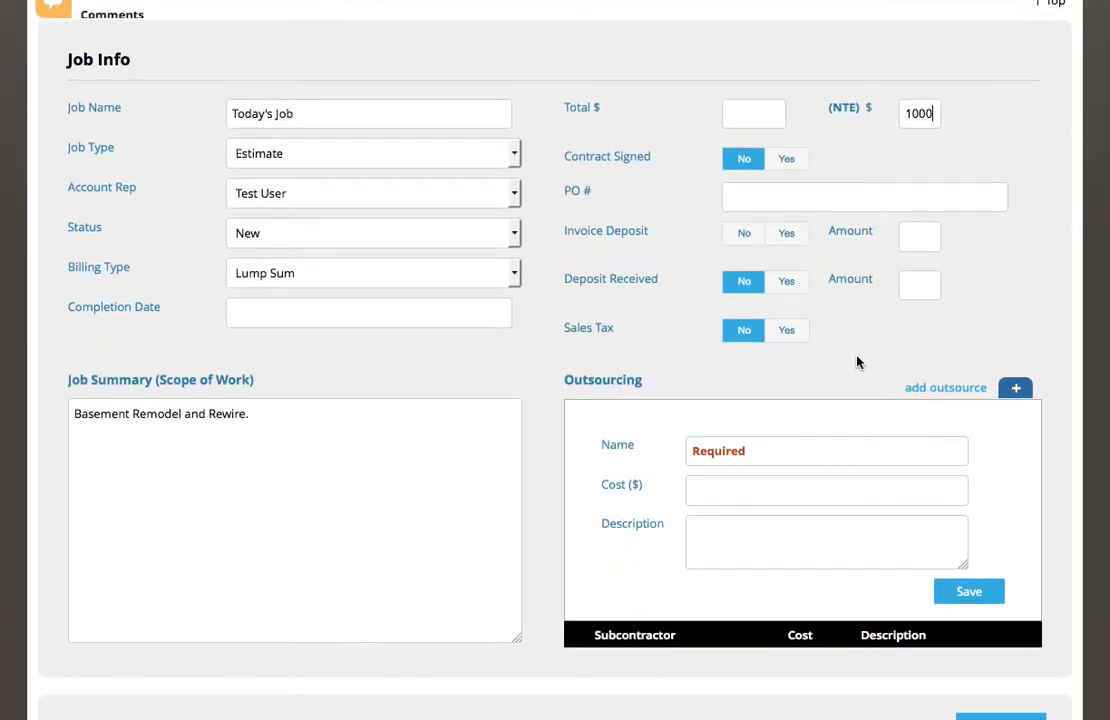
pyautogui.click(1003, 608)
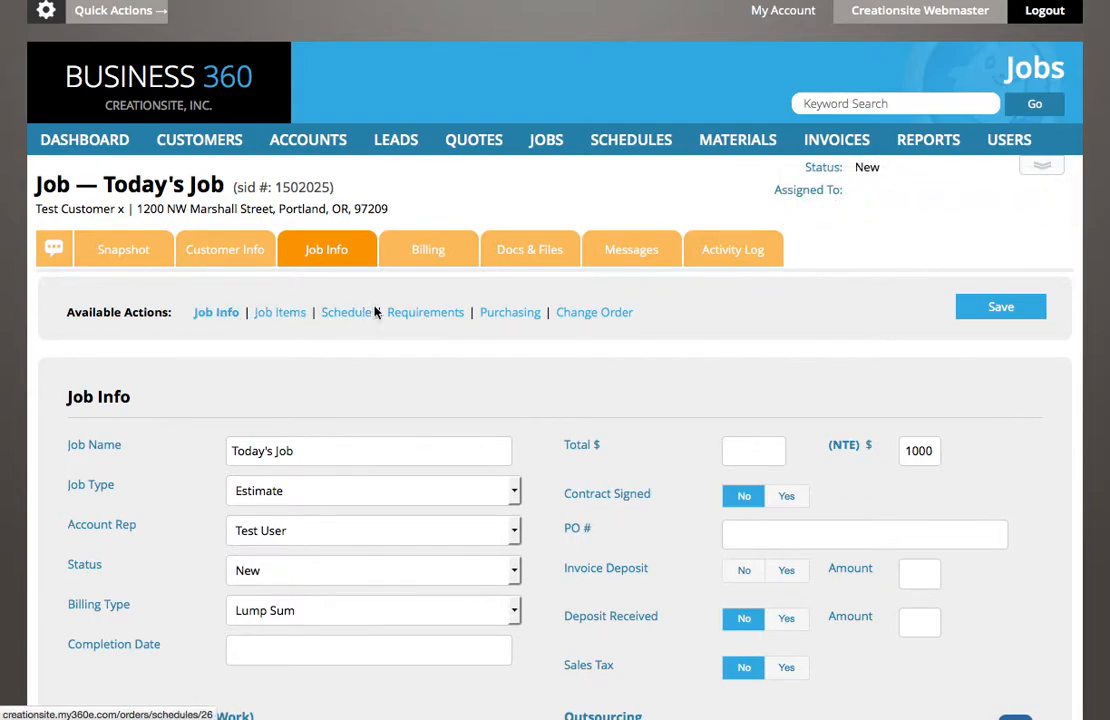
# - Open the job items of Today's Job and name the new item "Demo, Re-Wire and Rough-in"
pyautogui.click(283, 314)
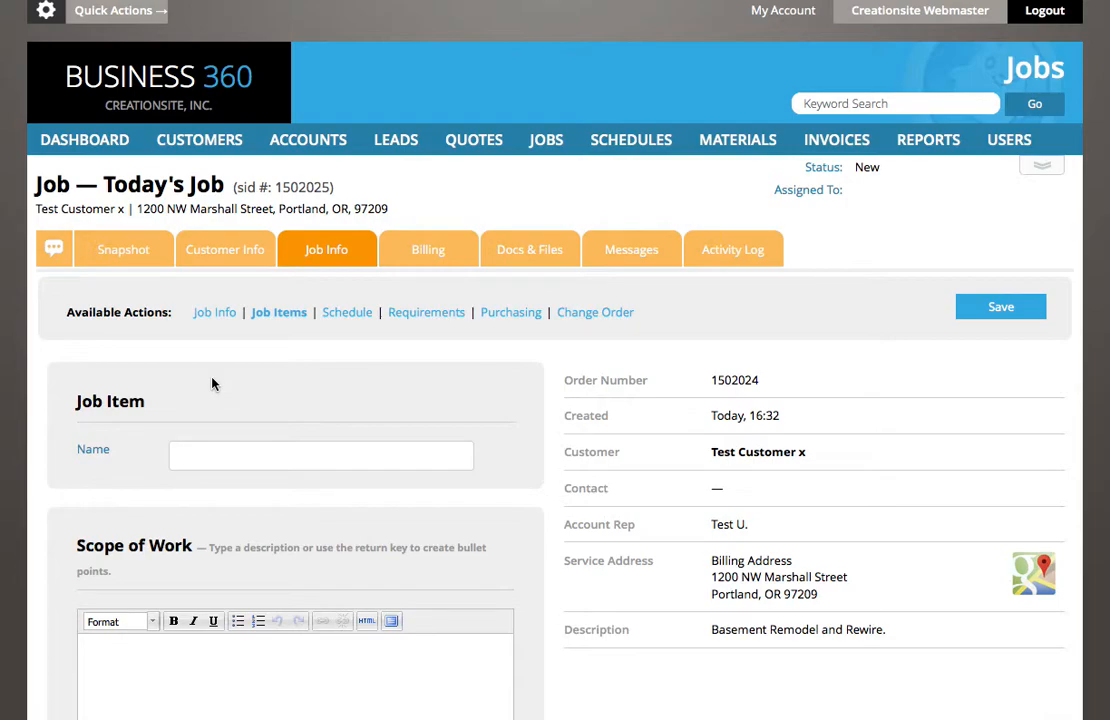
pyautogui.click(213, 441)
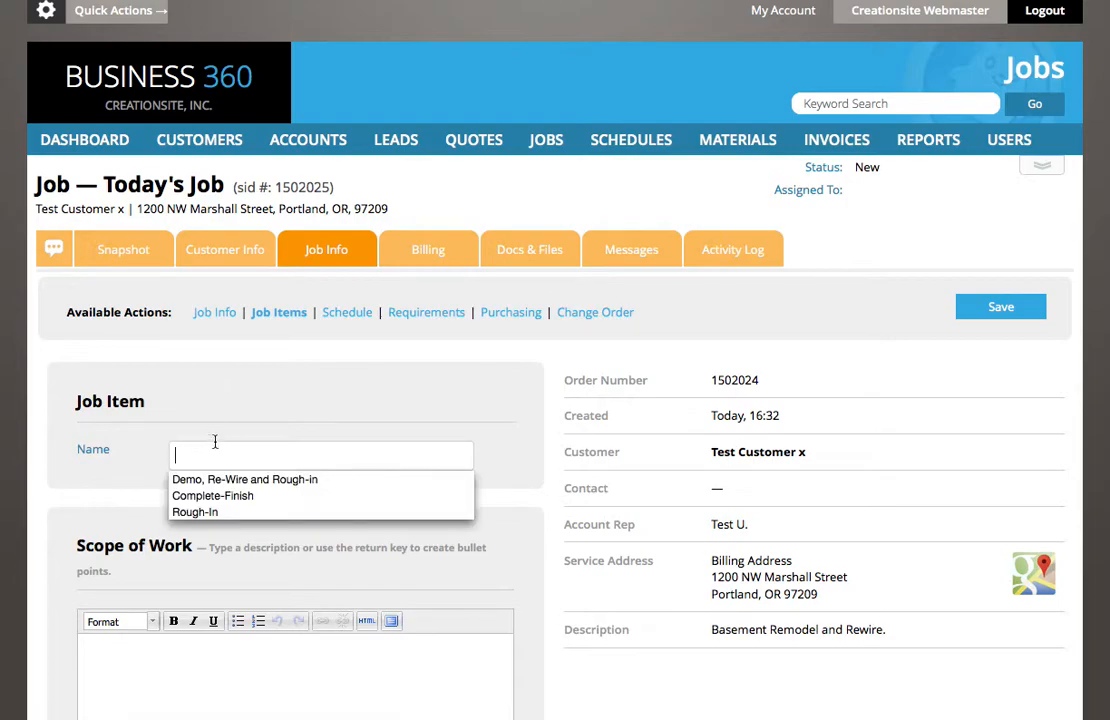
pyautogui.click(221, 444)
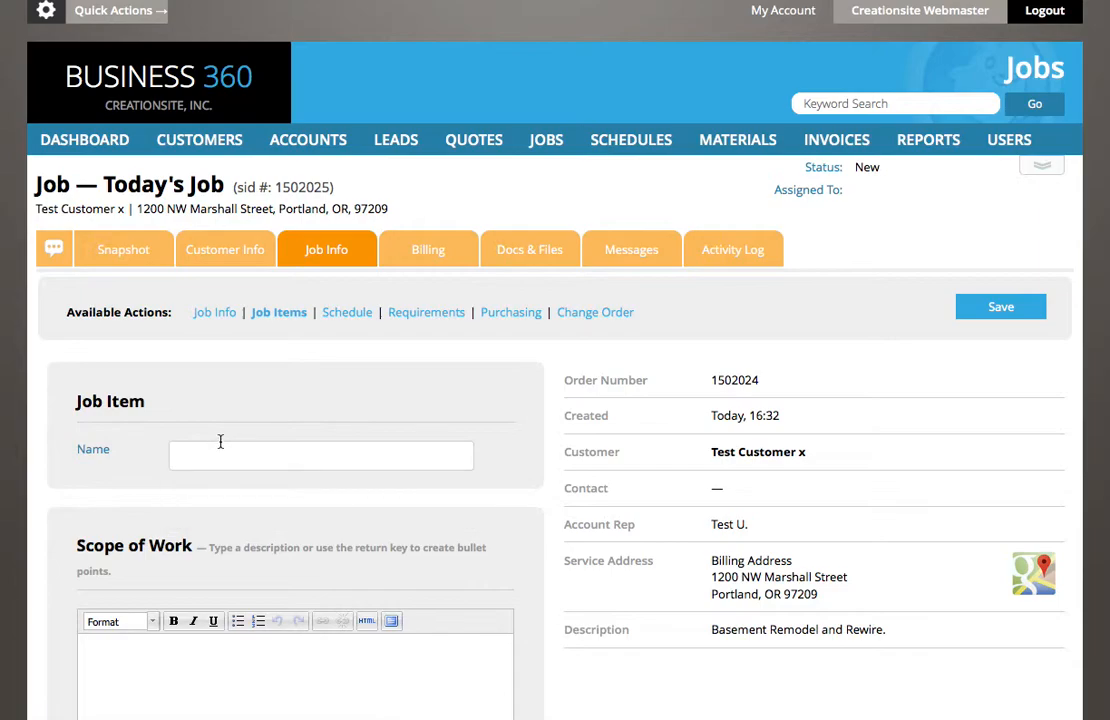
pyautogui.write('demo, re')
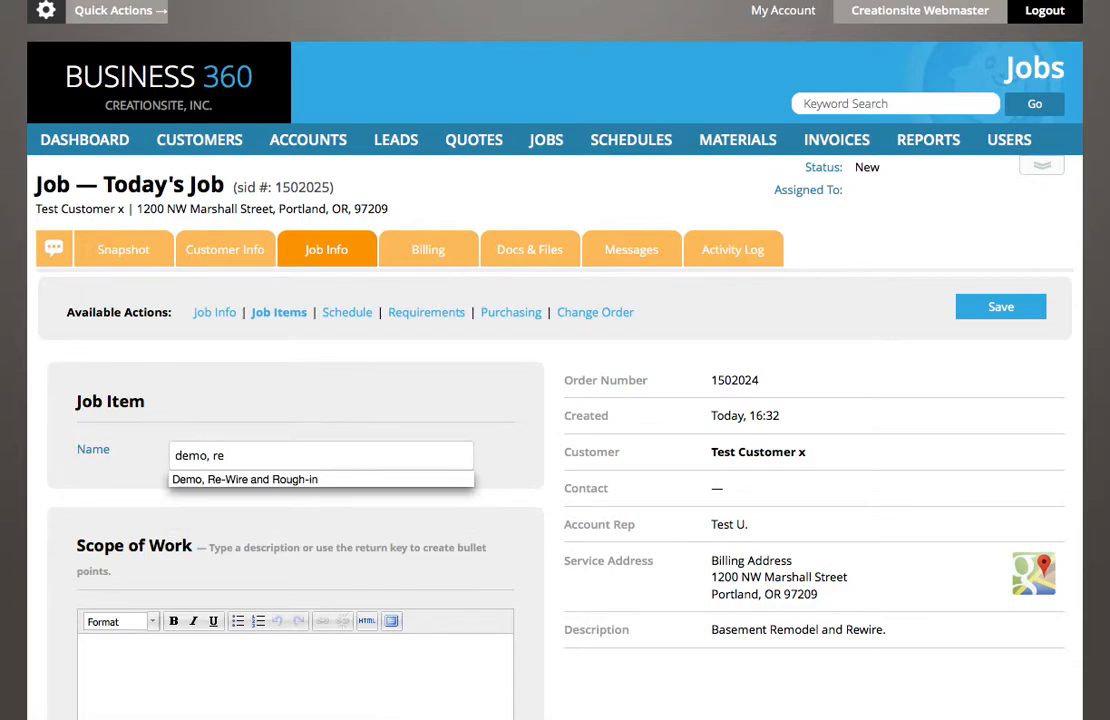
pyautogui.press('Down')
pyautogui.press('Tab')
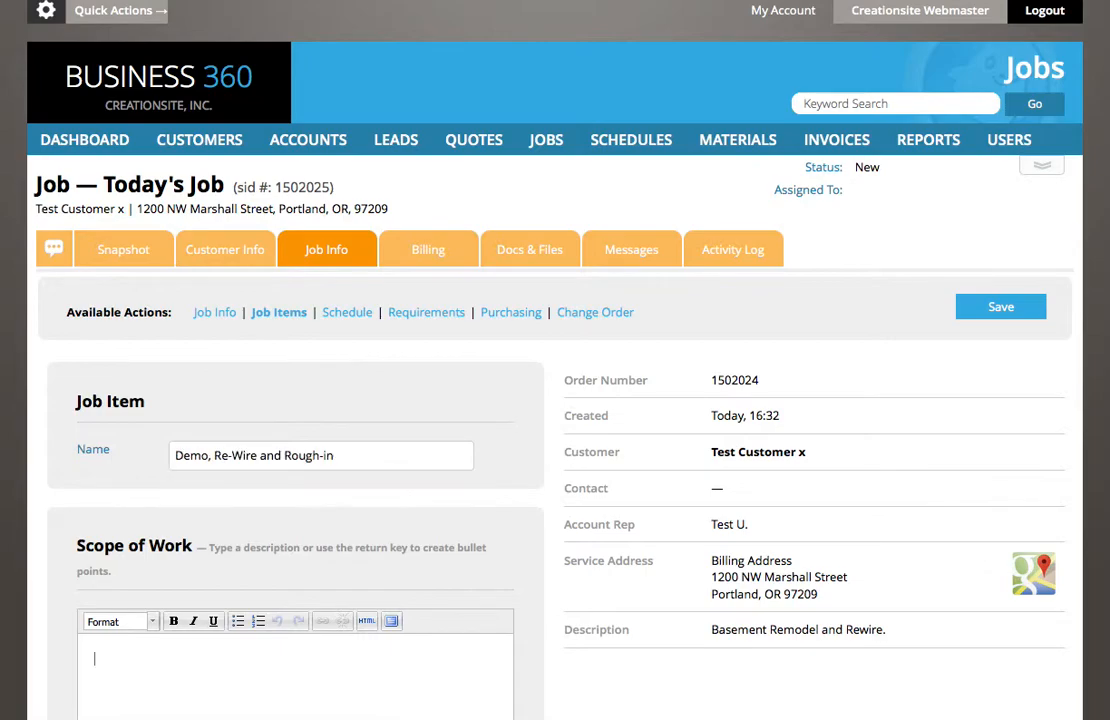
# - Enter "description of work for item 1 goes here." as the job item's scope of work
pyautogui.scroll(-5, 300, 443)
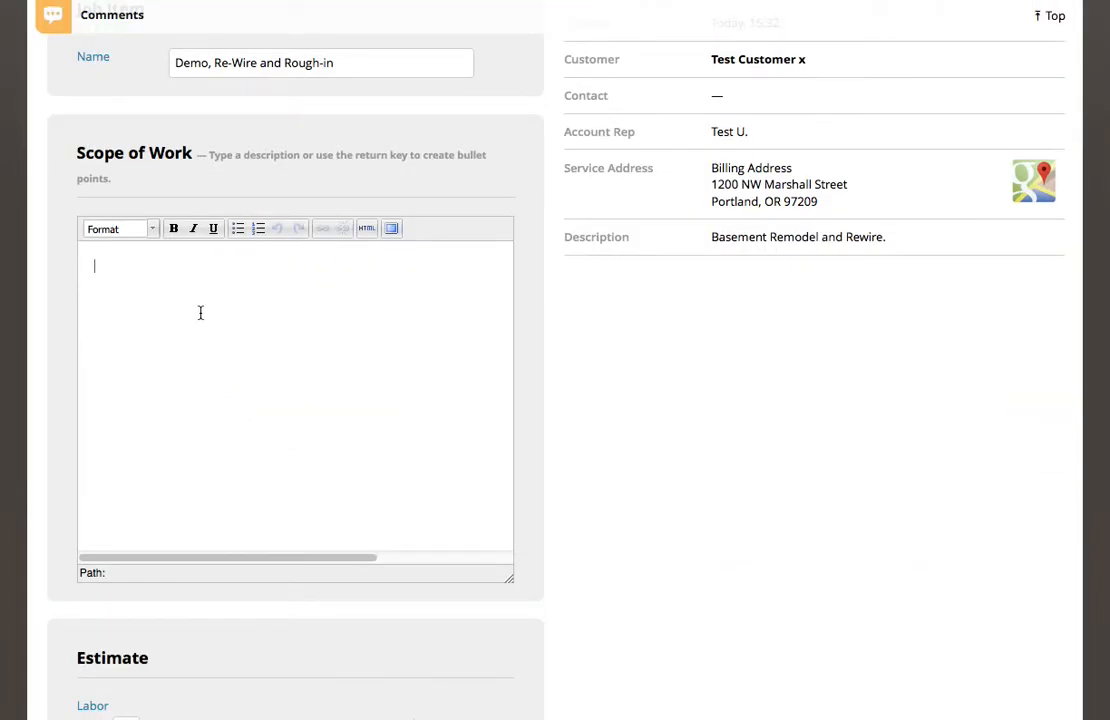
pyautogui.scroll(-1, 285, 399)
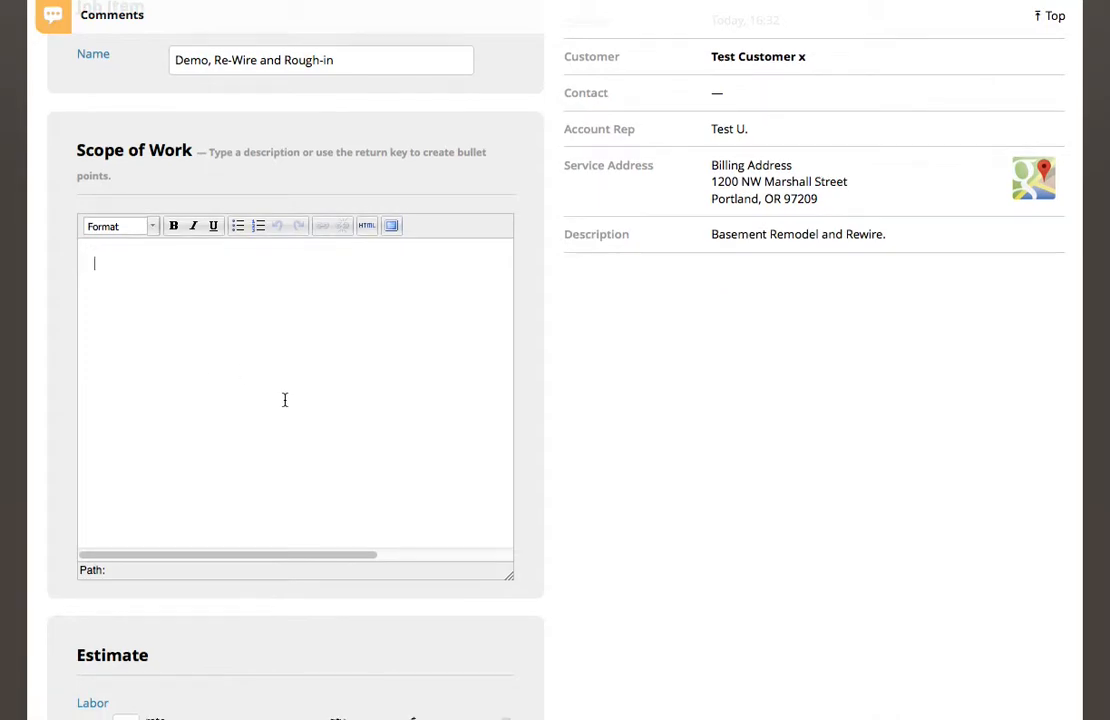
pyautogui.scroll(1, 285, 399)
pyautogui.scroll(2, 285, 399)
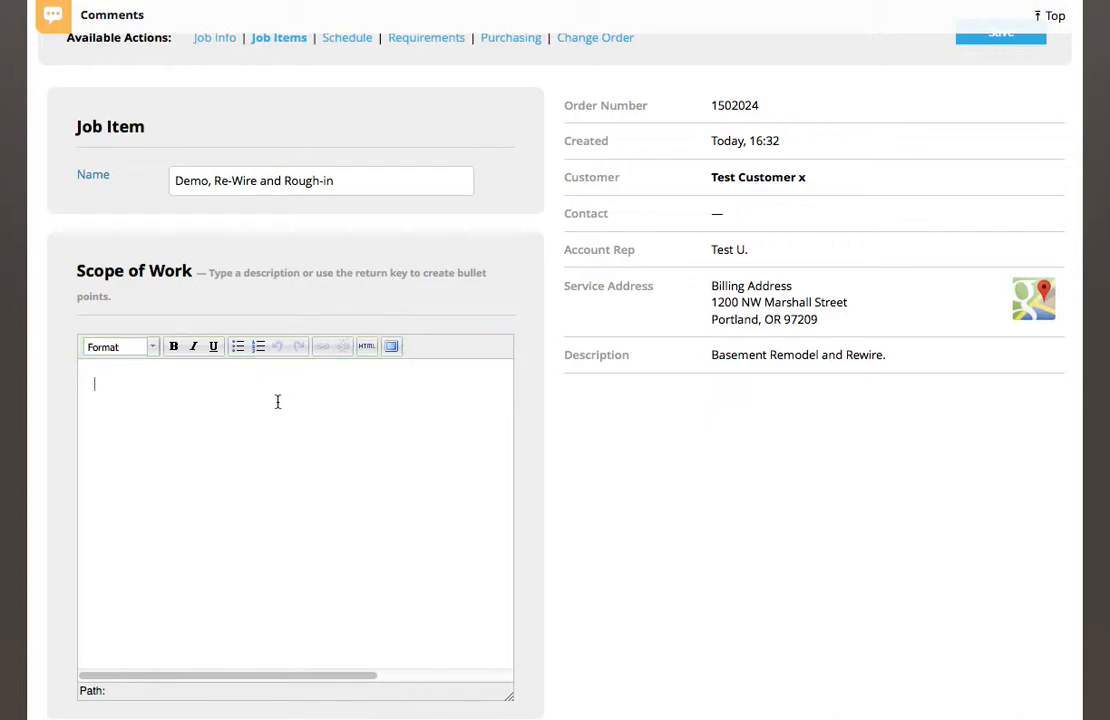
pyautogui.write('description of work for item 1 goes here.')
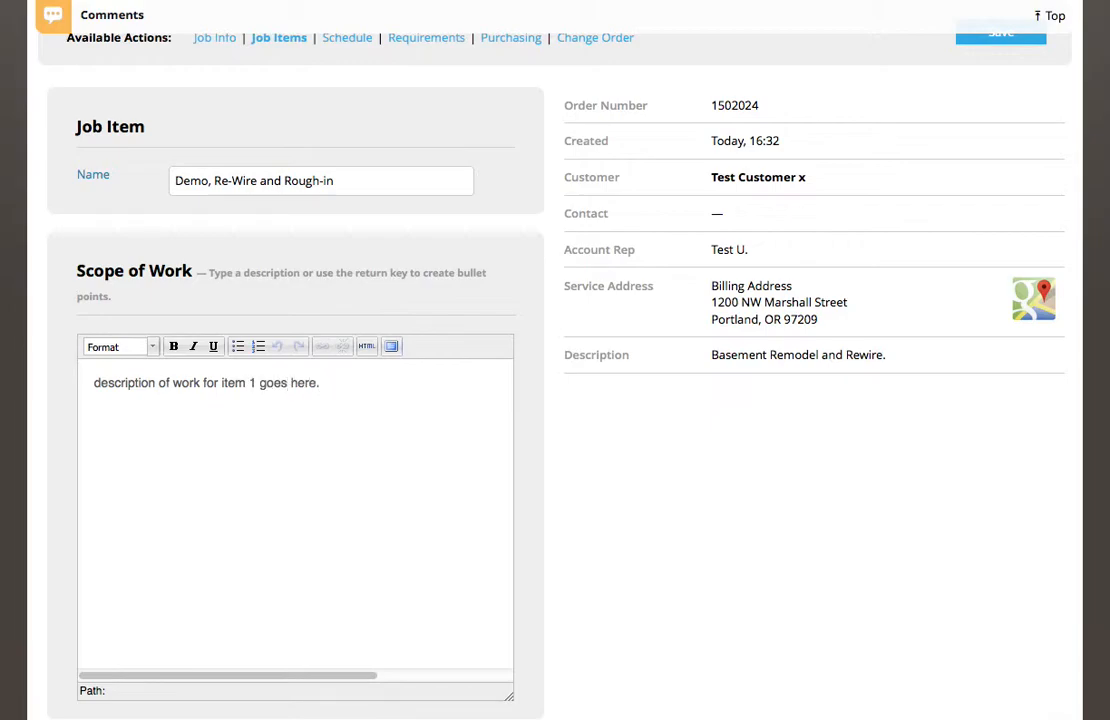
# - Estimate 4 hours at the Technicians - $80.00 rate in the item's first labor row
pyautogui.scroll(-4, 272, 399)
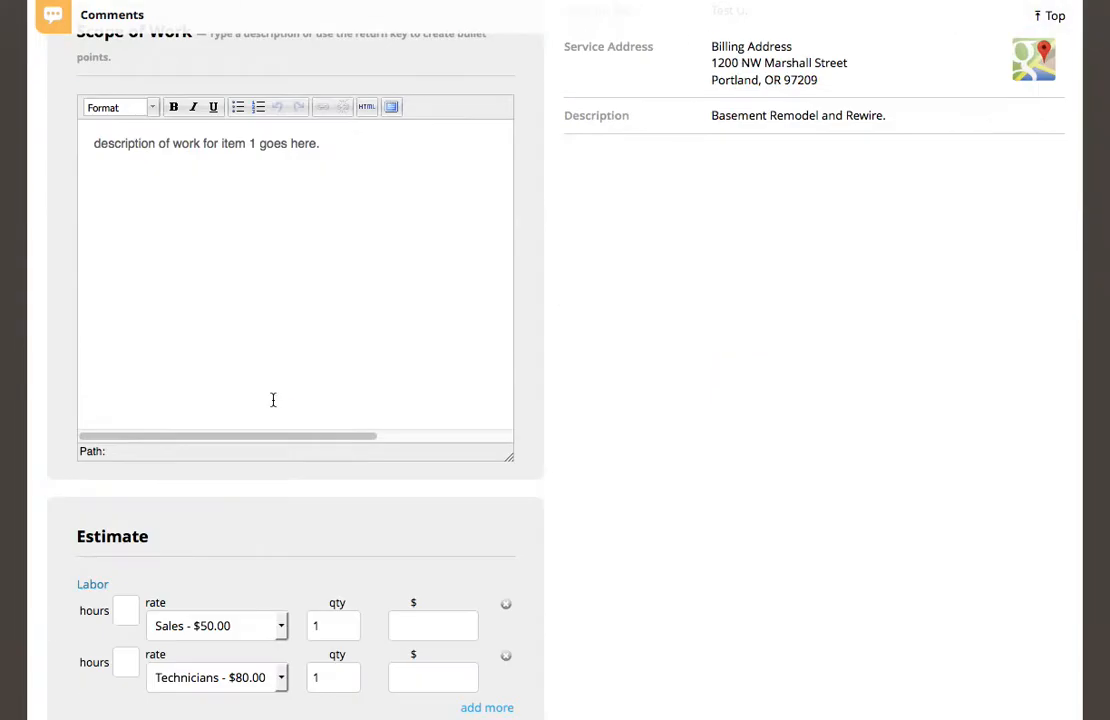
pyautogui.click(125, 478)
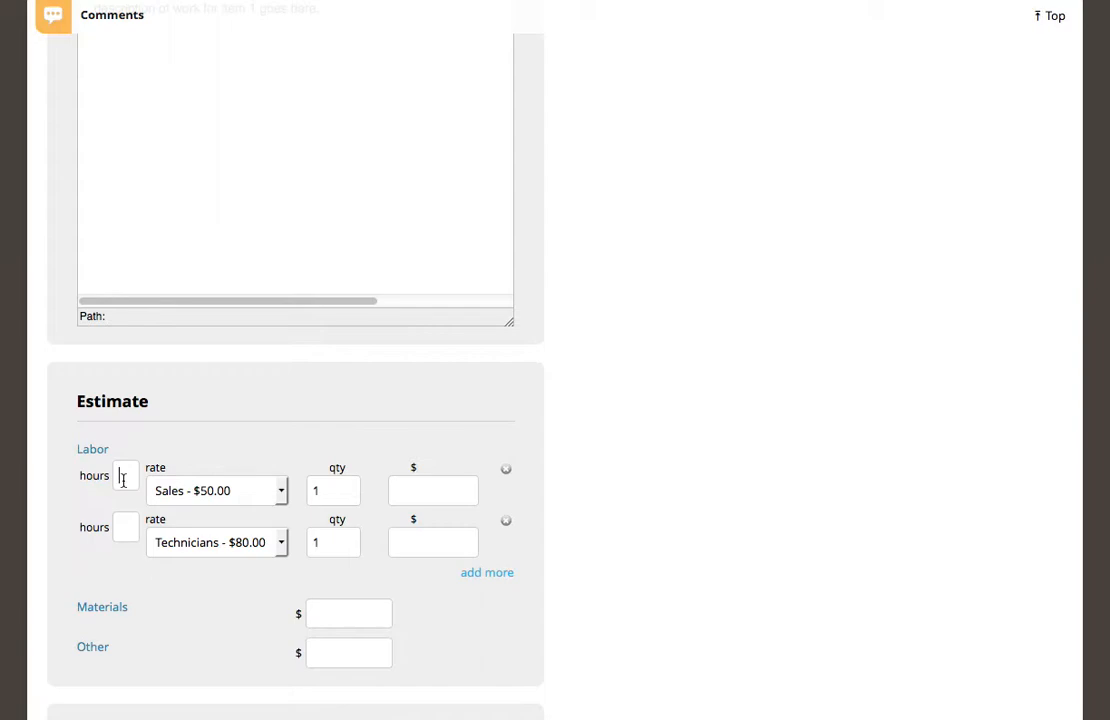
pyautogui.write('4')
pyautogui.click(278, 497)
pyautogui.click(271, 530)
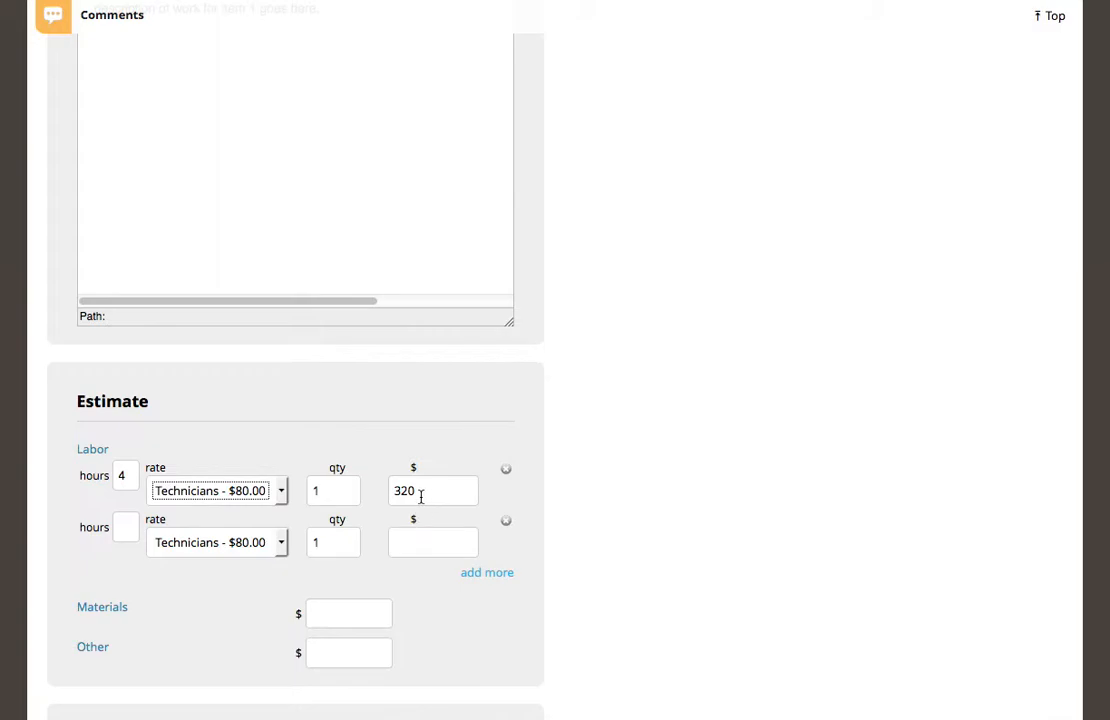
# - Fill the second labor row with 4 hours at the Sales - $50.00 rate
pyautogui.click(126, 528)
pyautogui.write('1')
pyautogui.click(281, 543)
pyautogui.click(134, 532)
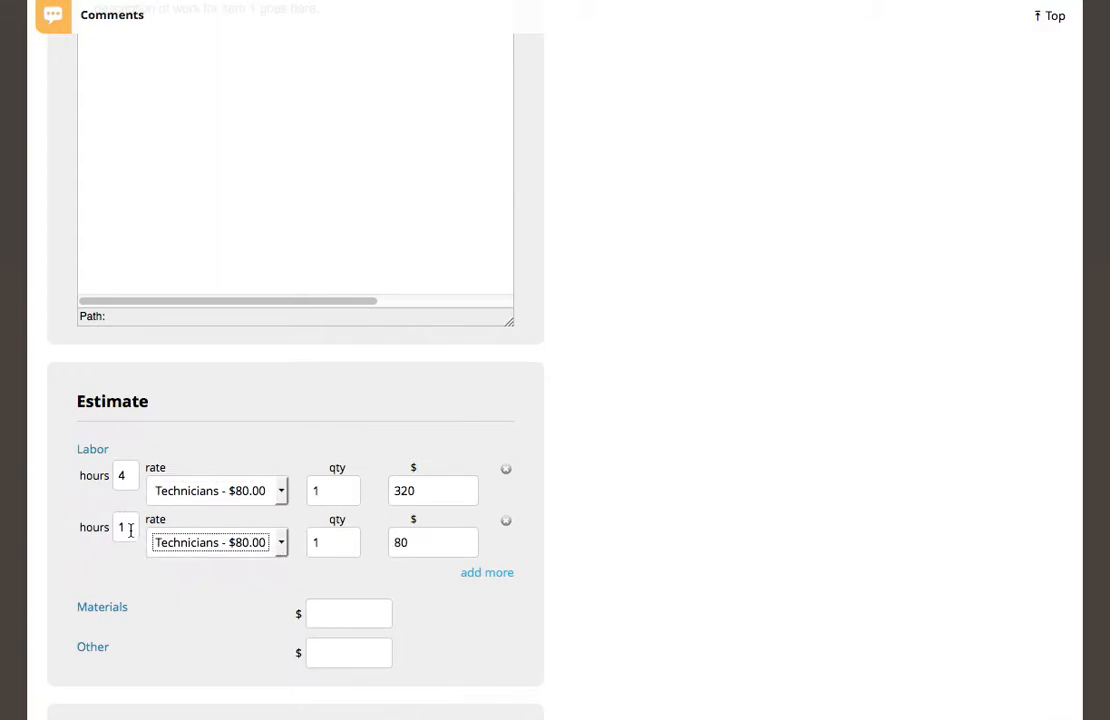
pyautogui.moveTo(134, 528); pyautogui.dragTo(108, 527)
pyautogui.write('4')
pyautogui.click(280, 545)
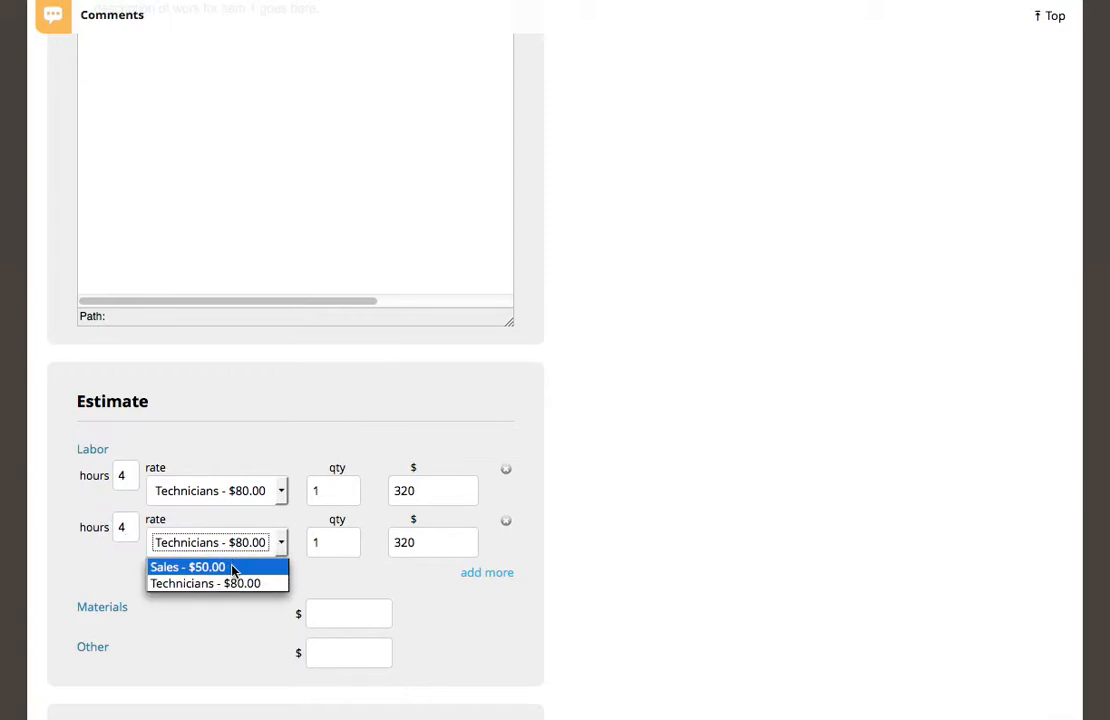
pyautogui.click(235, 567)
# - Set the materials estimate to $350, apply the suggested $870 as the unit cost, and save the job item
pyautogui.click(336, 604)
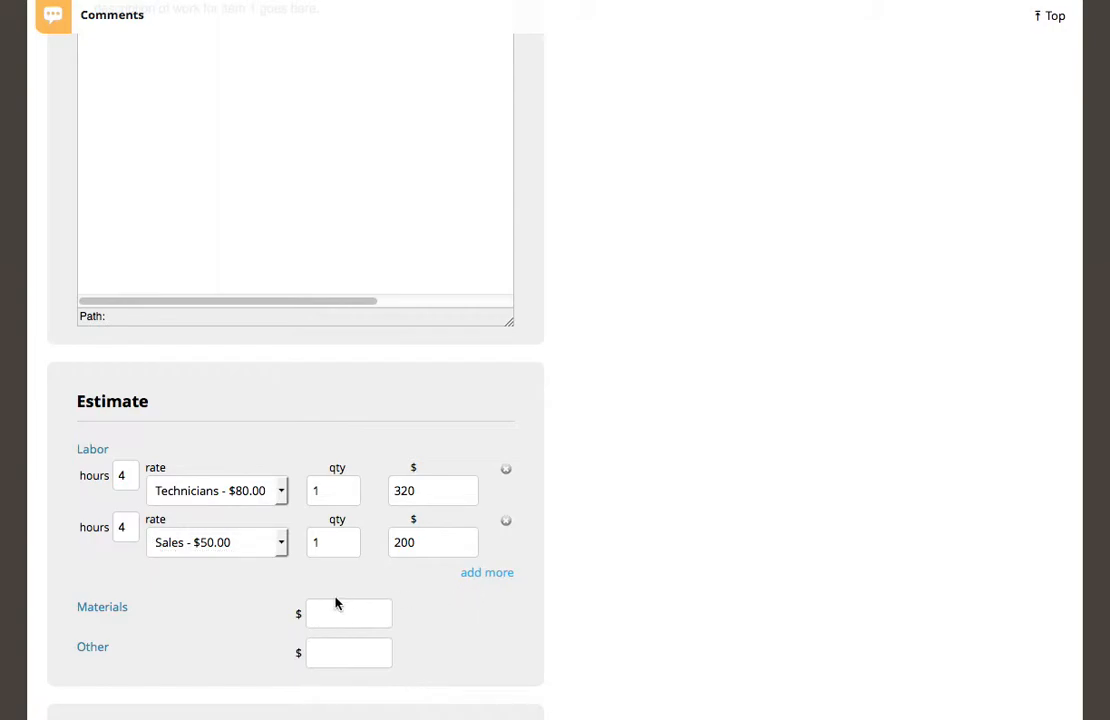
pyautogui.write('350')
pyautogui.scroll(-5, 400, 628)
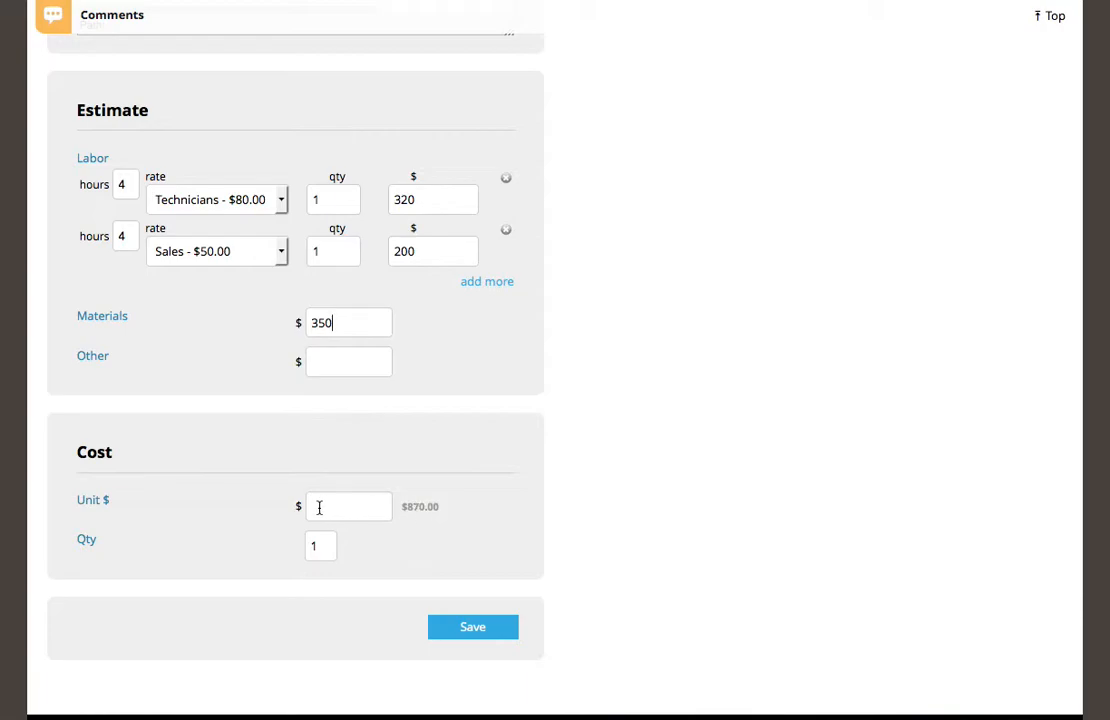
pyautogui.click(421, 508)
pyautogui.click(474, 629)
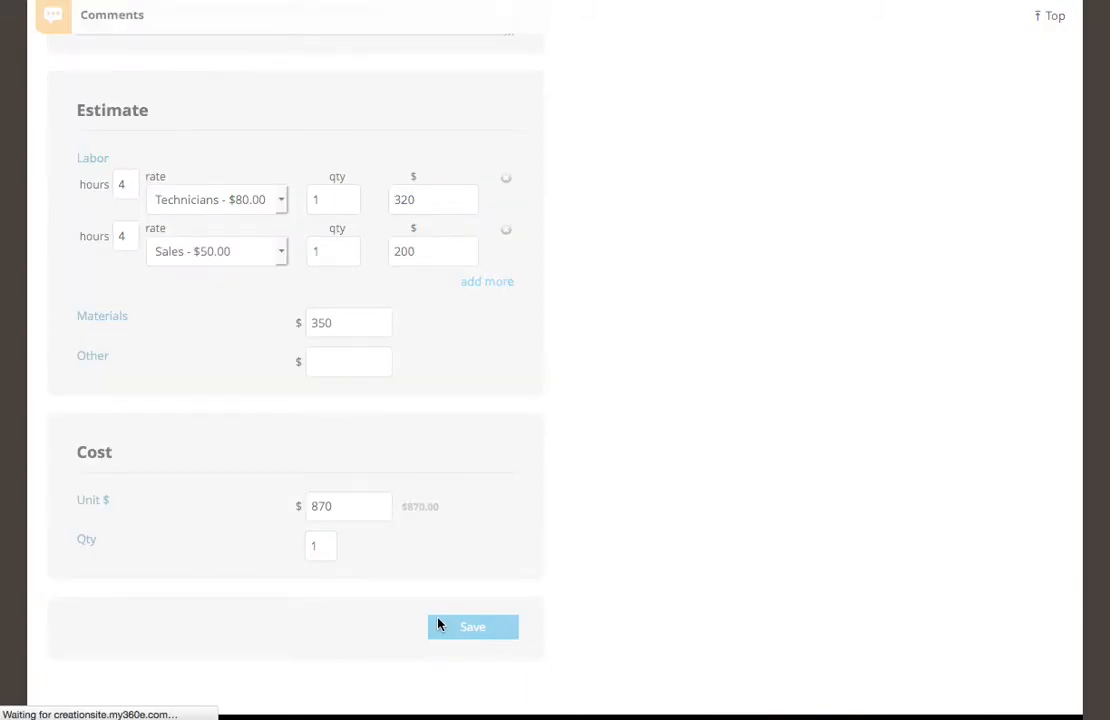
# - Name a second job item "item 2" and fill its scope of work with placeholder text
pyautogui.scroll(-1, 536, 607)
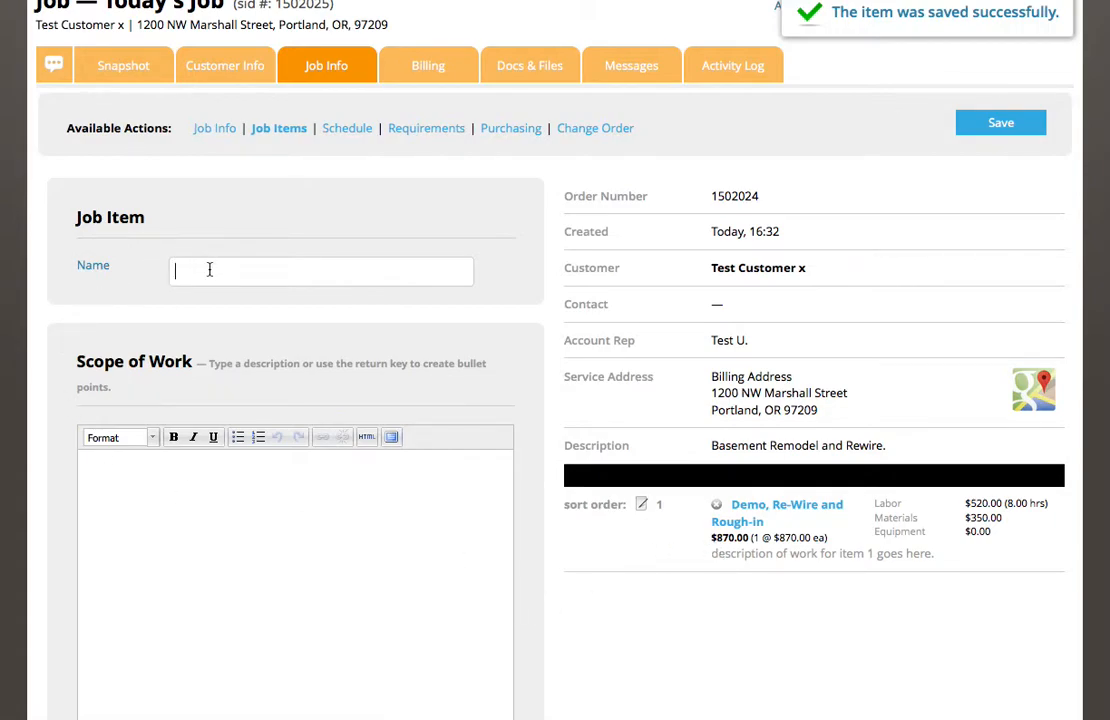
pyautogui.write('item 2')
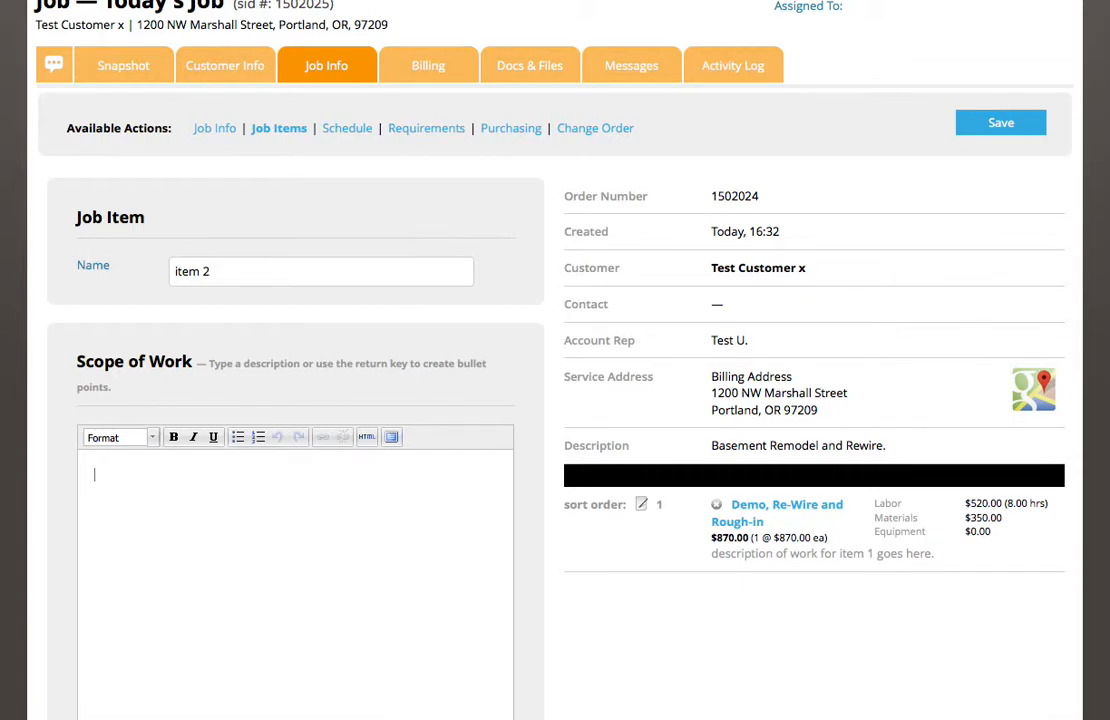
pyautogui.write('fdjakl;jkl;fdj;lkfdsj l;k')
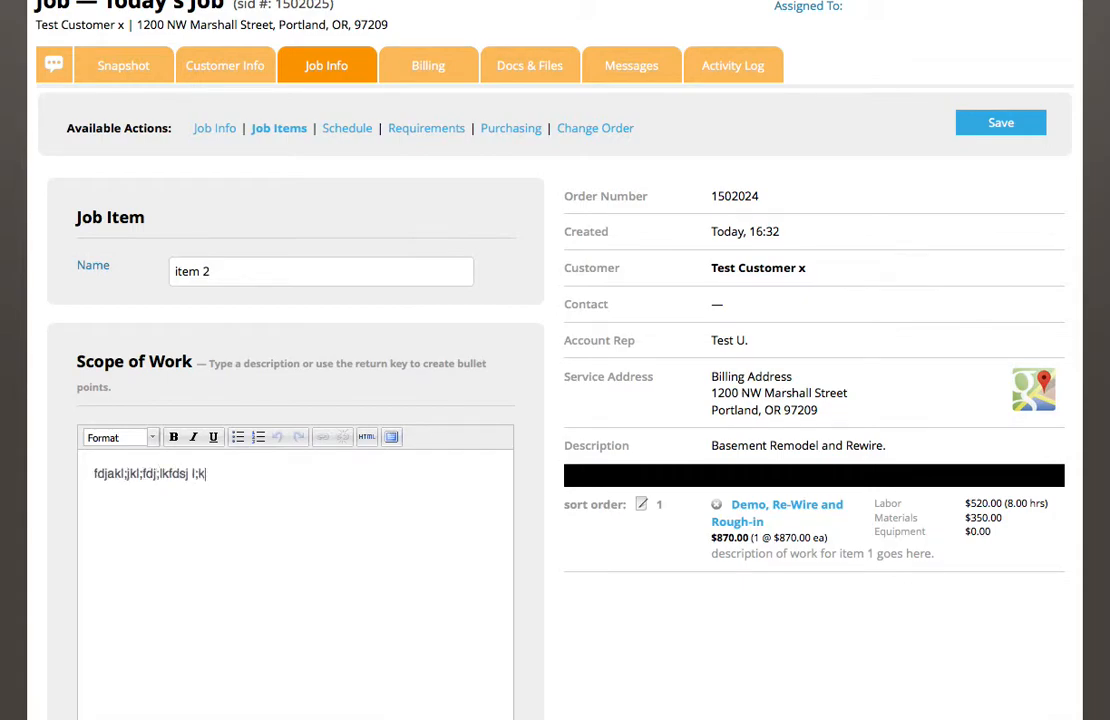
pyautogui.write('fd jl;kfds jl;fdsj flk;dsj ;lfdks')
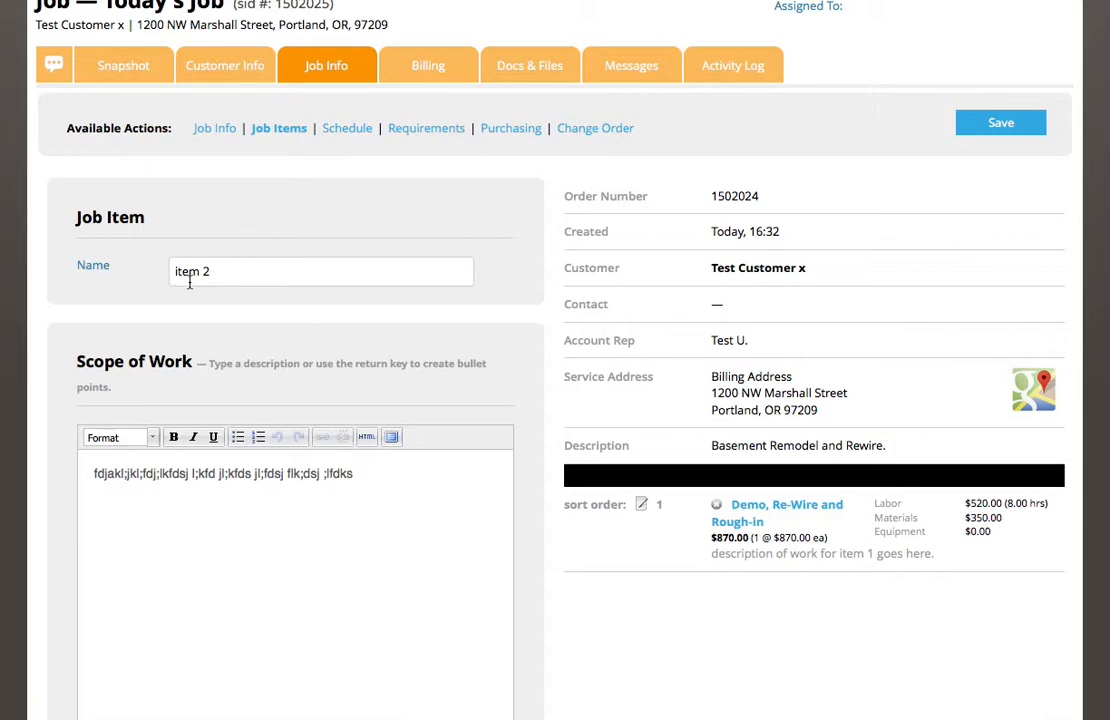
# - Estimate 3 hours at the Technicians - $80.00 rate in item 2's first labor row
pyautogui.scroll(-4, 186, 283)
pyautogui.click(123, 601)
pyautogui.write('3')
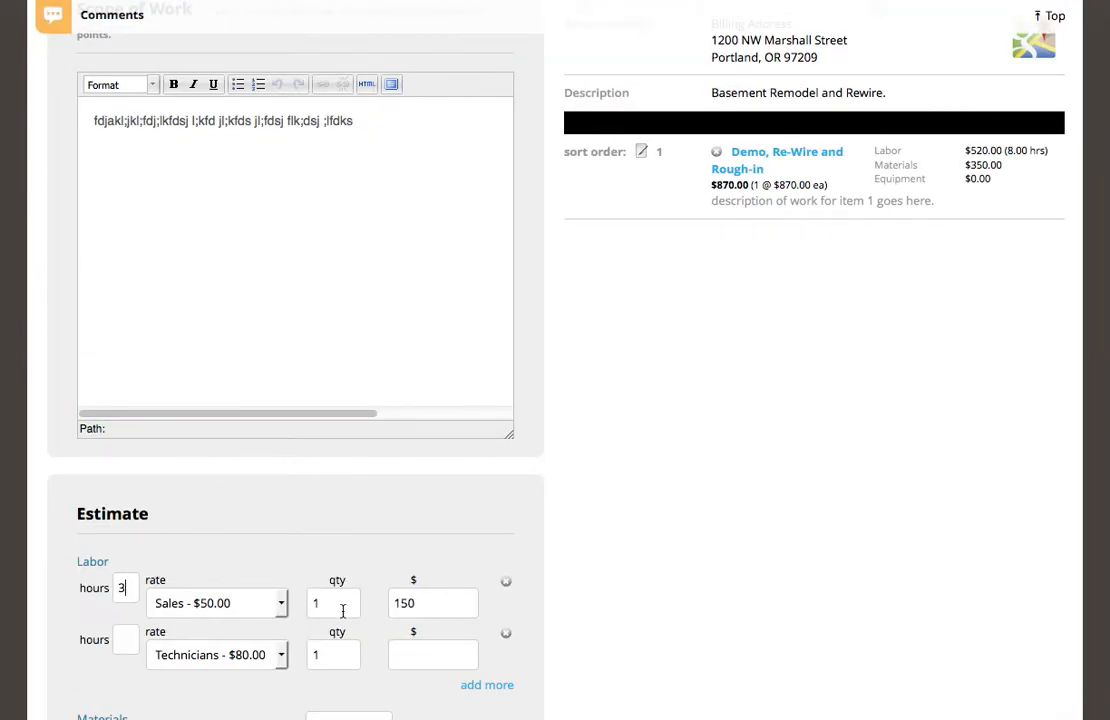
pyautogui.click(278, 605)
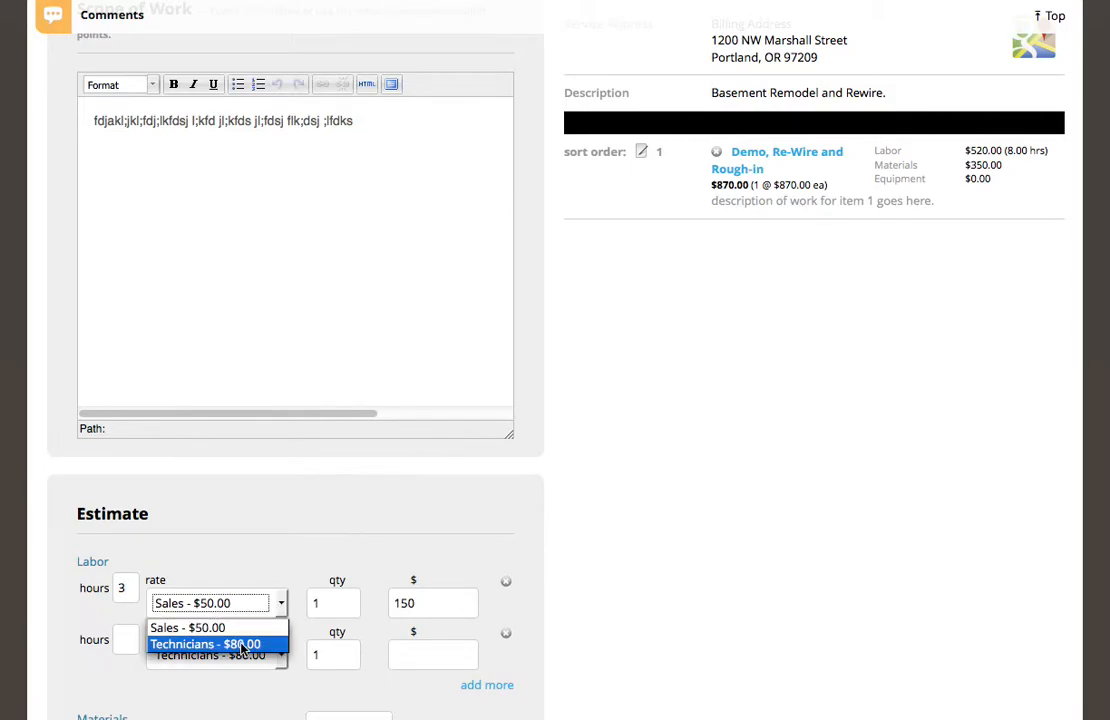
pyautogui.click(241, 648)
pyautogui.click(331, 607)
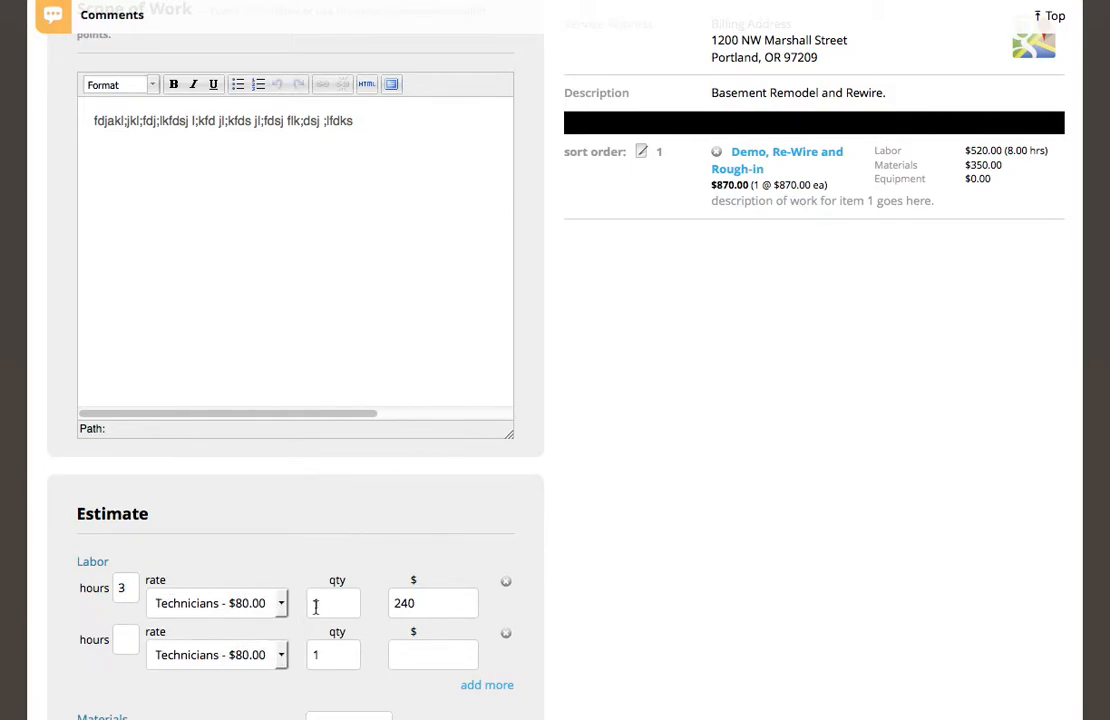
# - Apply the suggested $240 as item 2's unit cost and save the item
pyautogui.scroll(-4, 165, 612)
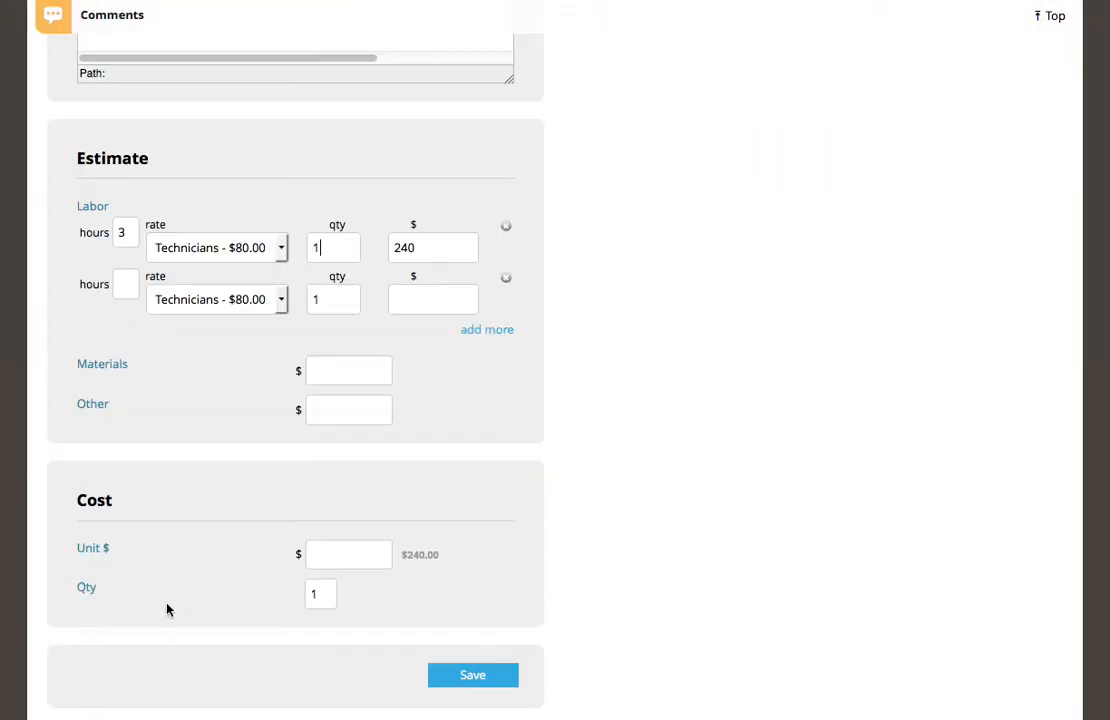
pyautogui.click(412, 557)
pyautogui.click(484, 676)
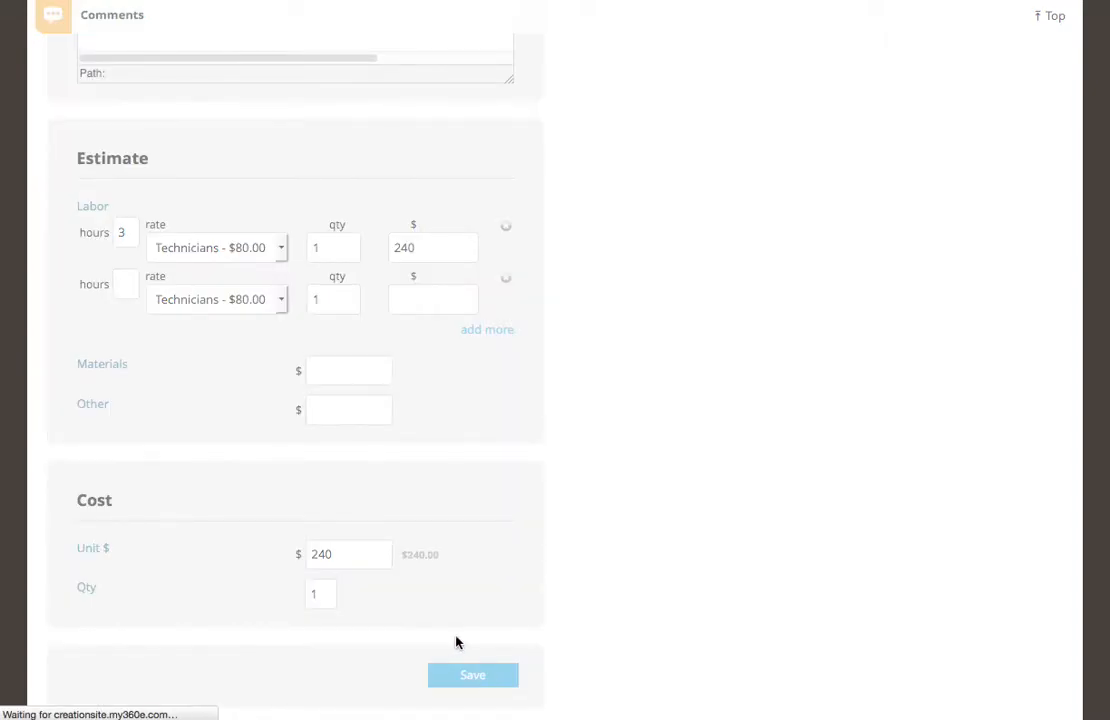
# - Review the saved job items with their labor and material costs, and the blank form for adding another item
pyautogui.scroll(-4, 580, 555)
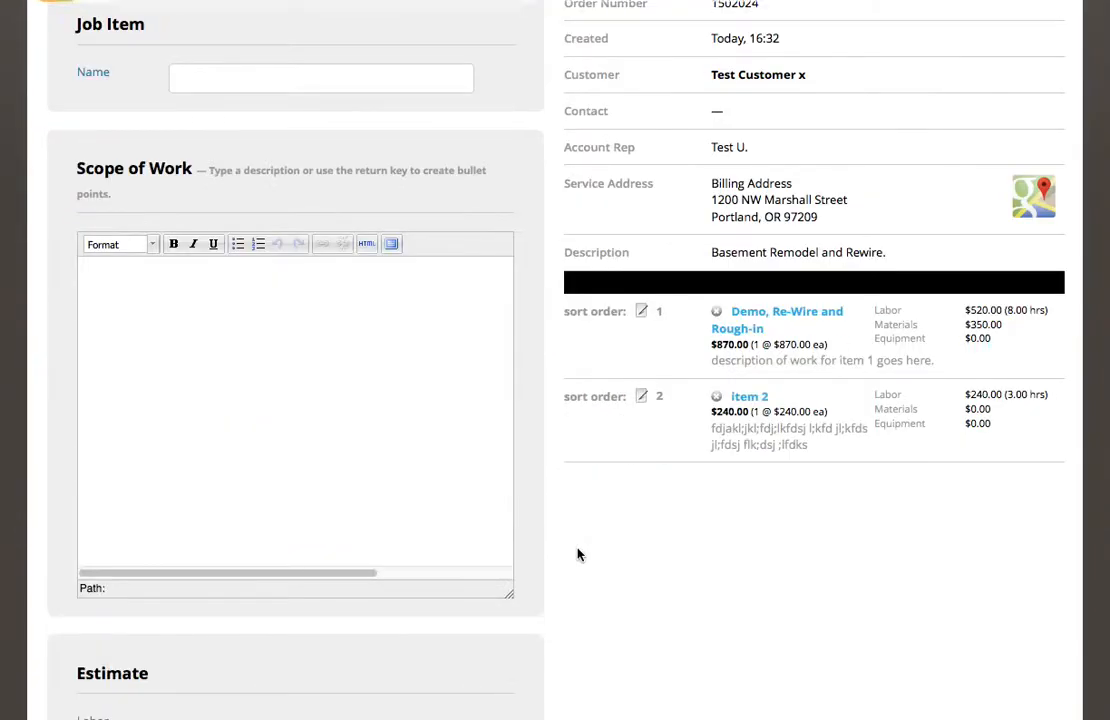
pyautogui.scroll(3, 545, 555)
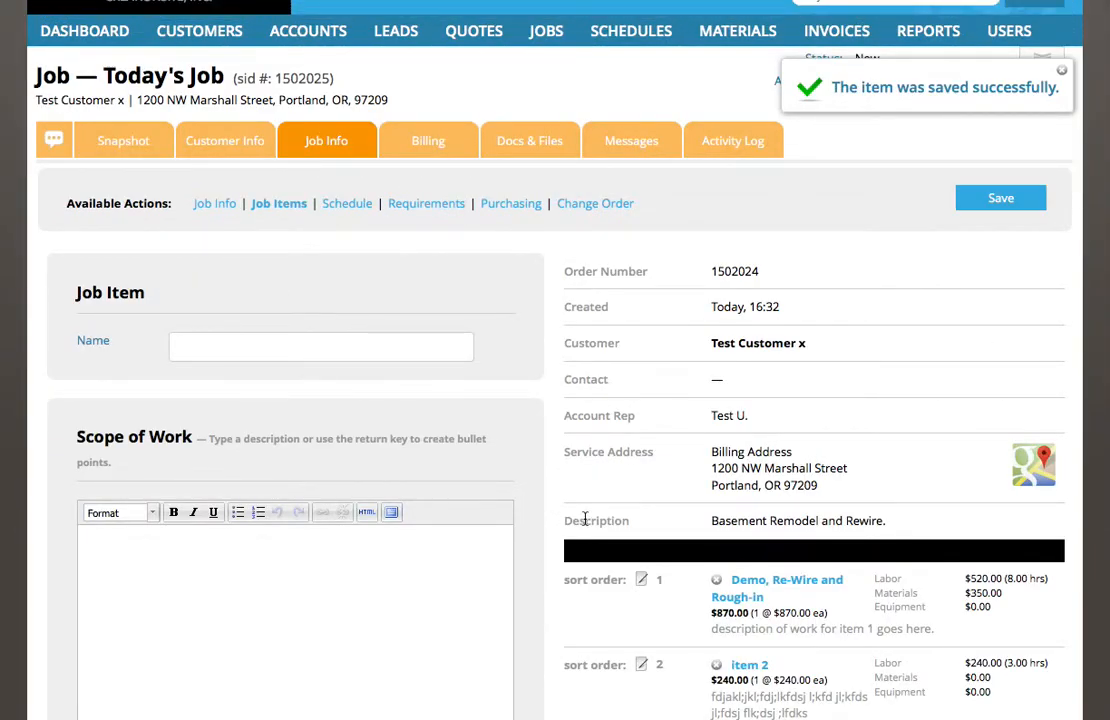
pyautogui.scroll(-1, 655, 545)
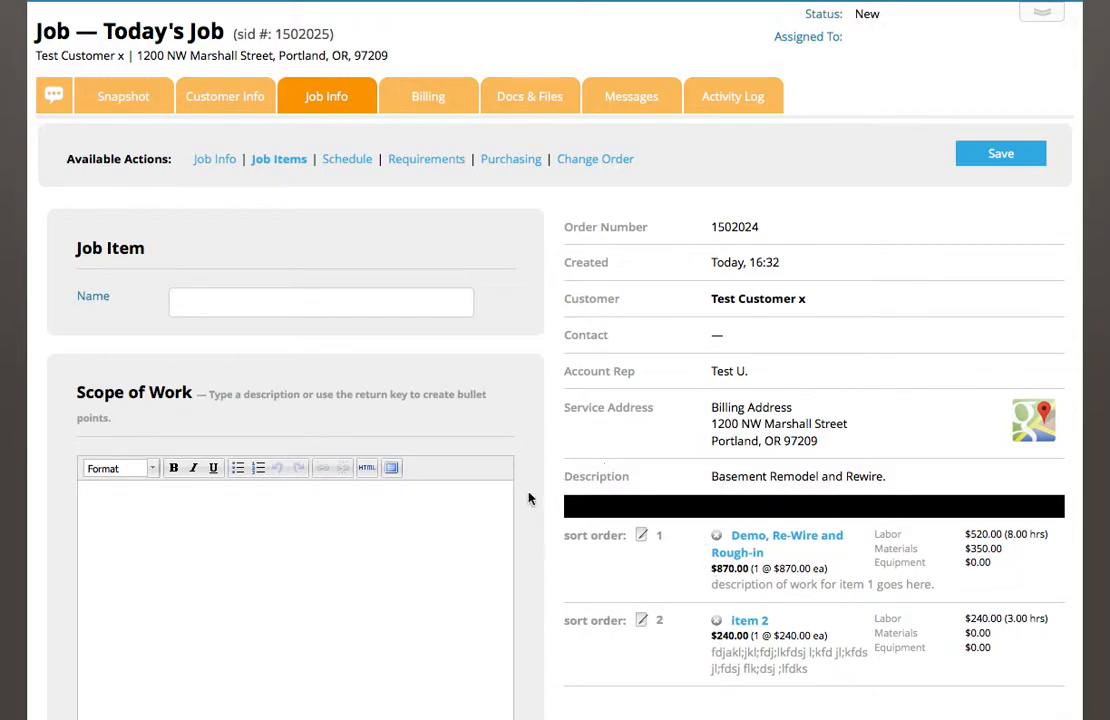
pyautogui.scroll(-6, 508, 495)
pyautogui.scroll(-4, 508, 500)
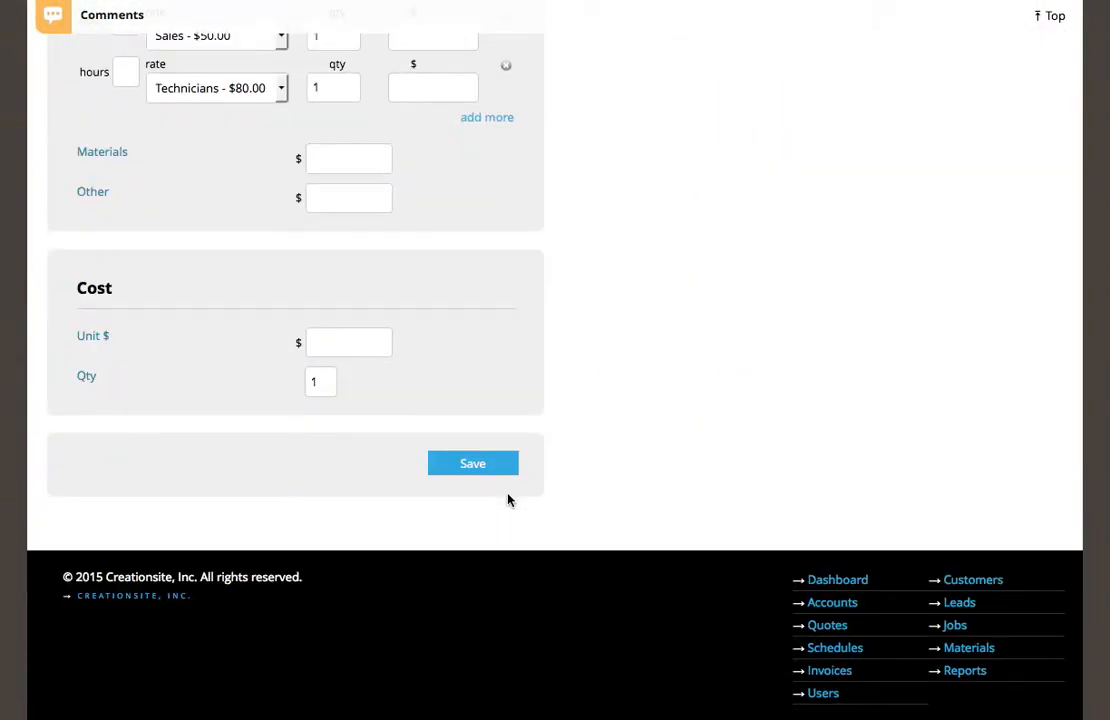
pyautogui.scroll(10, 508, 500)
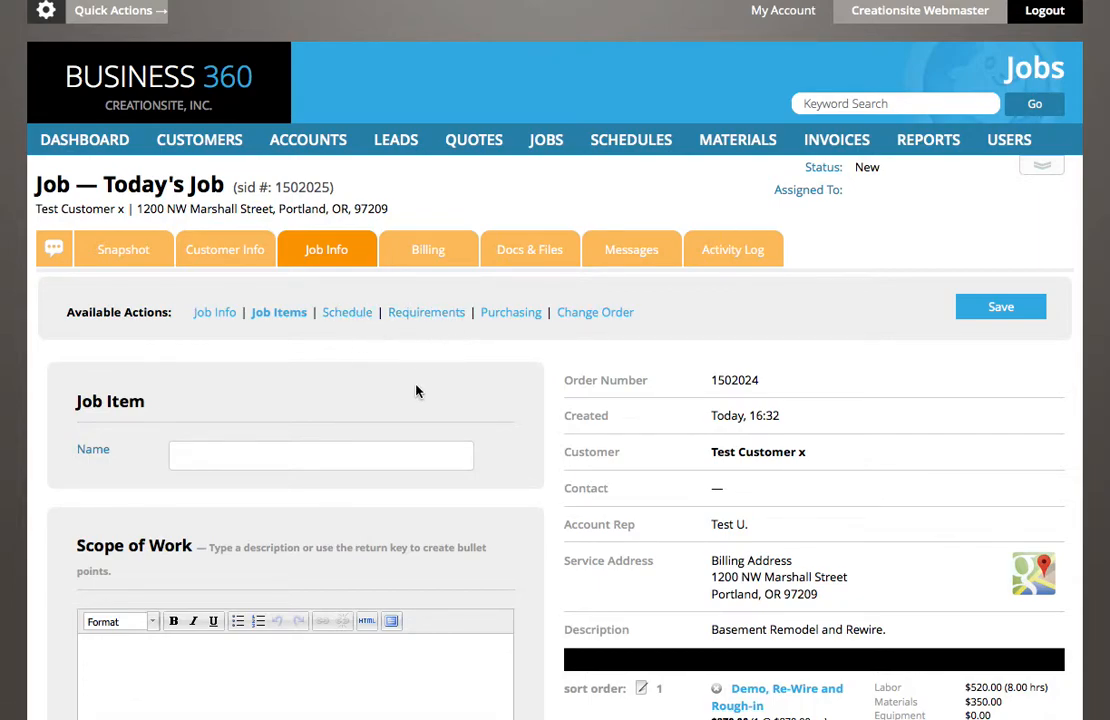
pyautogui.scroll(-1, 356, 401)
pyautogui.scroll(-2, 356, 401)
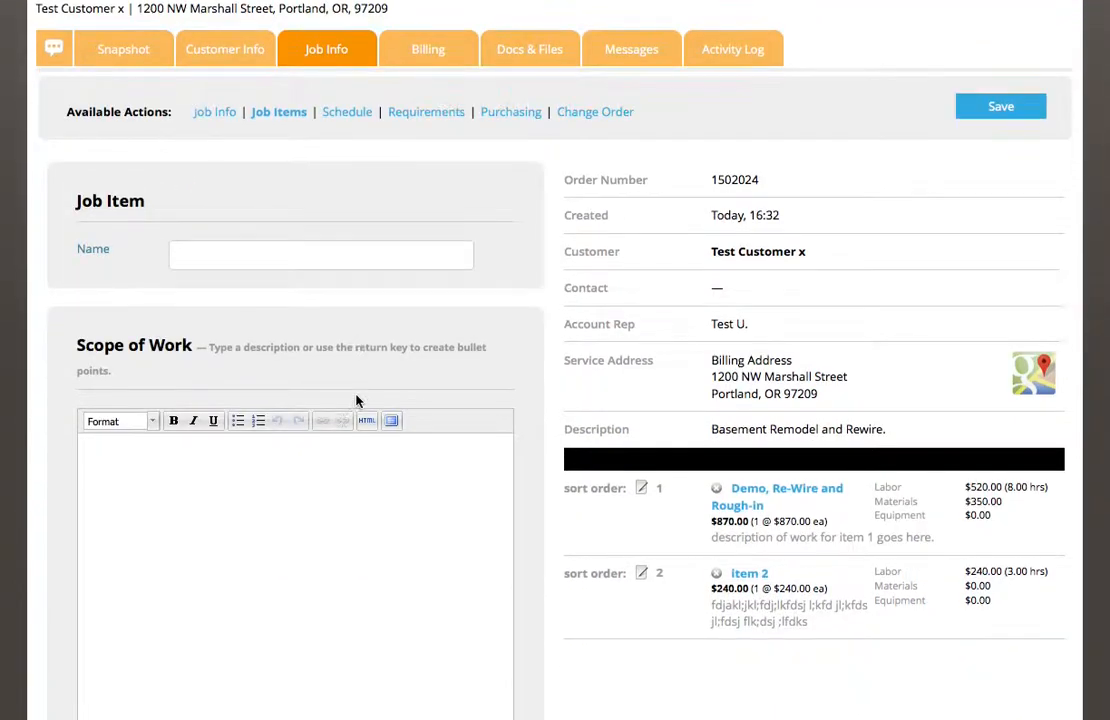
pyautogui.scroll(-2, 356, 397)
pyautogui.scroll(2, 356, 395)
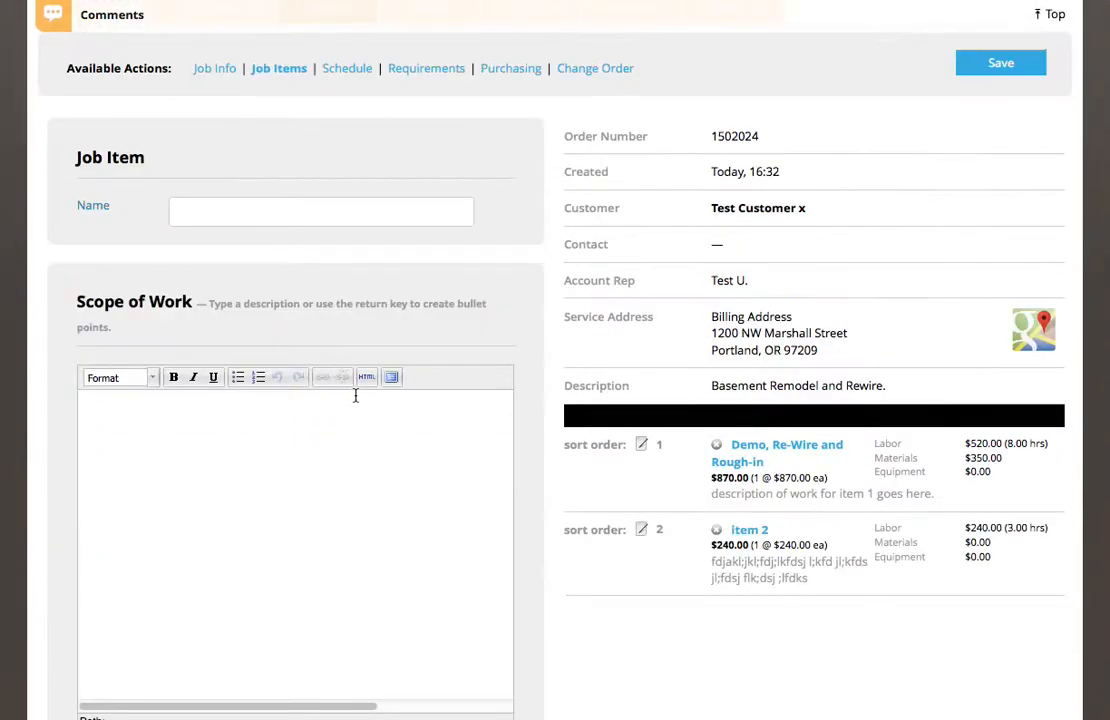
pyautogui.scroll(2, 344, 391)
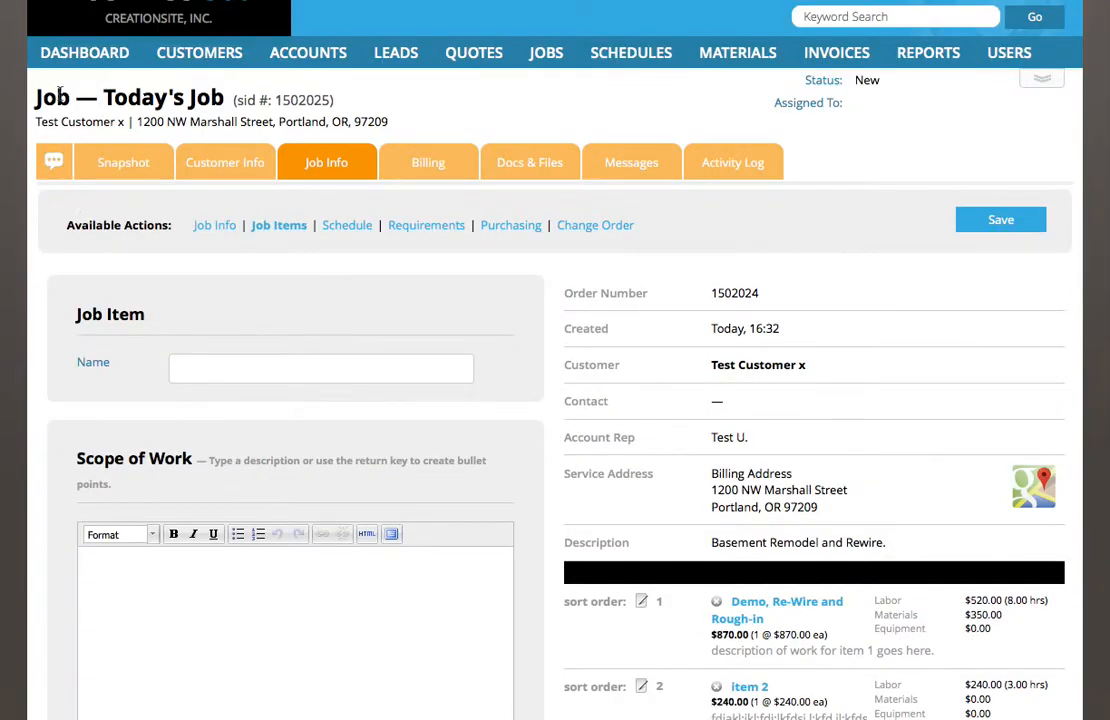
# - View the snapshot of Test Customer x's newest job from the jobs list, and return to the list
pyautogui.click(547, 57)
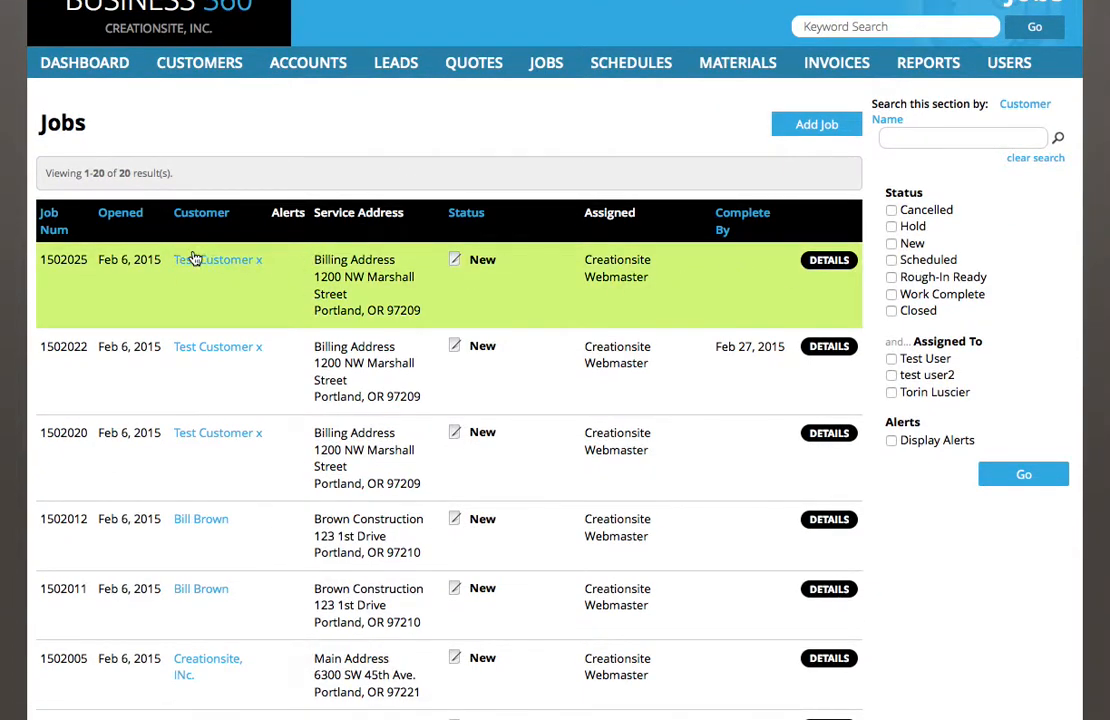
pyautogui.click(820, 262)
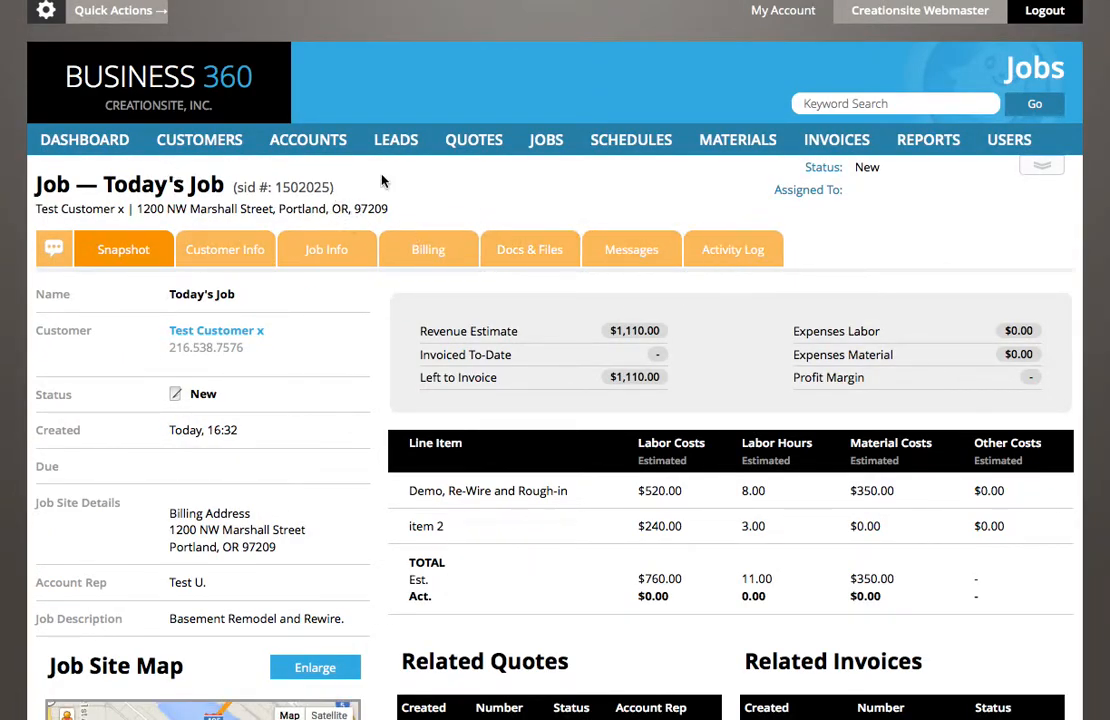
pyautogui.click(548, 144)
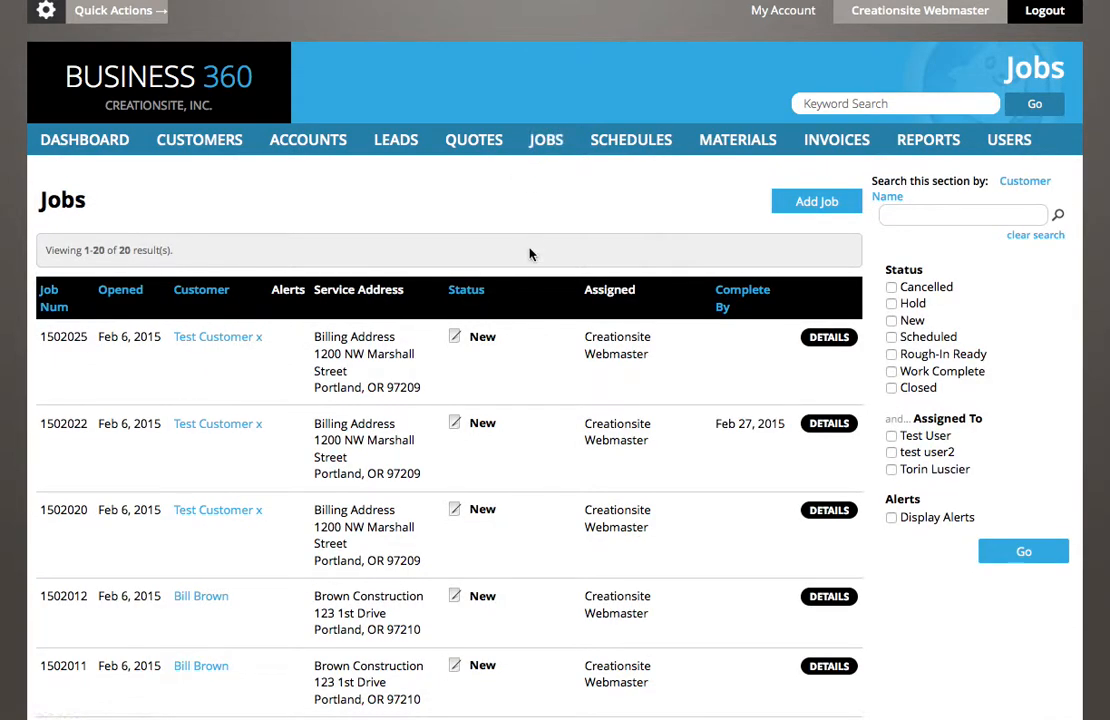